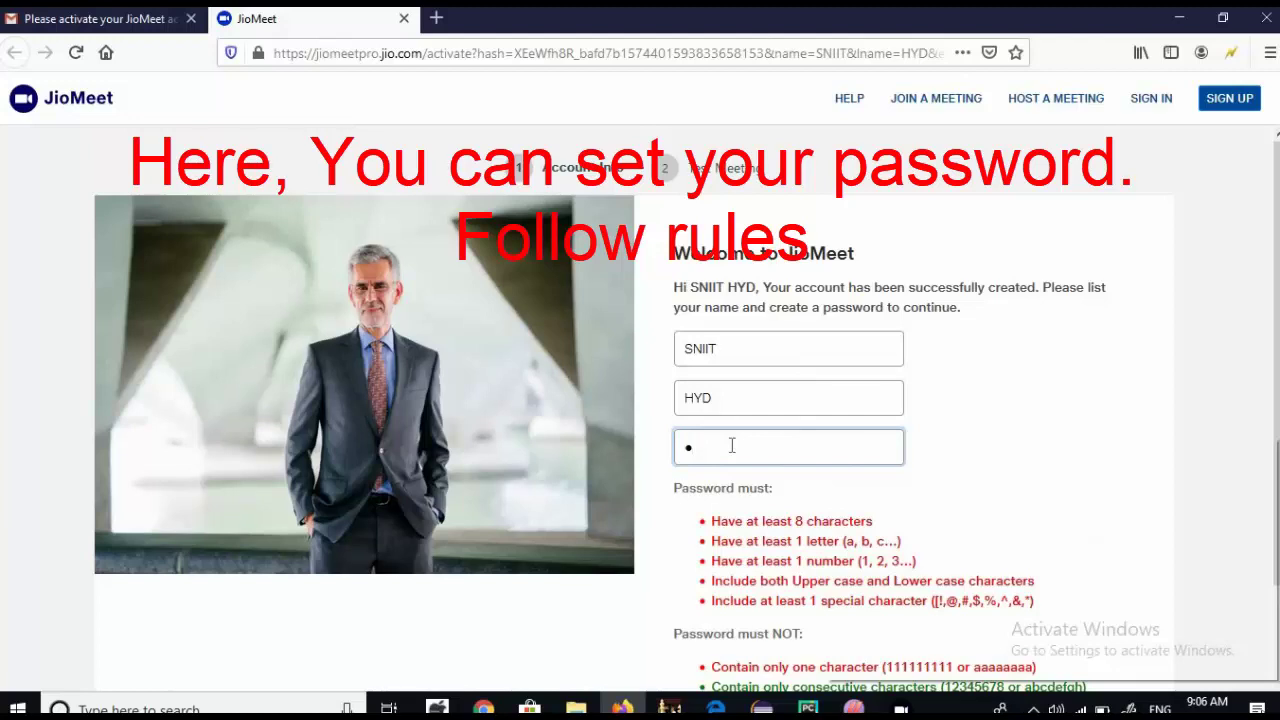
# Step: Dismiss the browser advertisement popup and re-enter a valid account password
pyautogui.write('**')
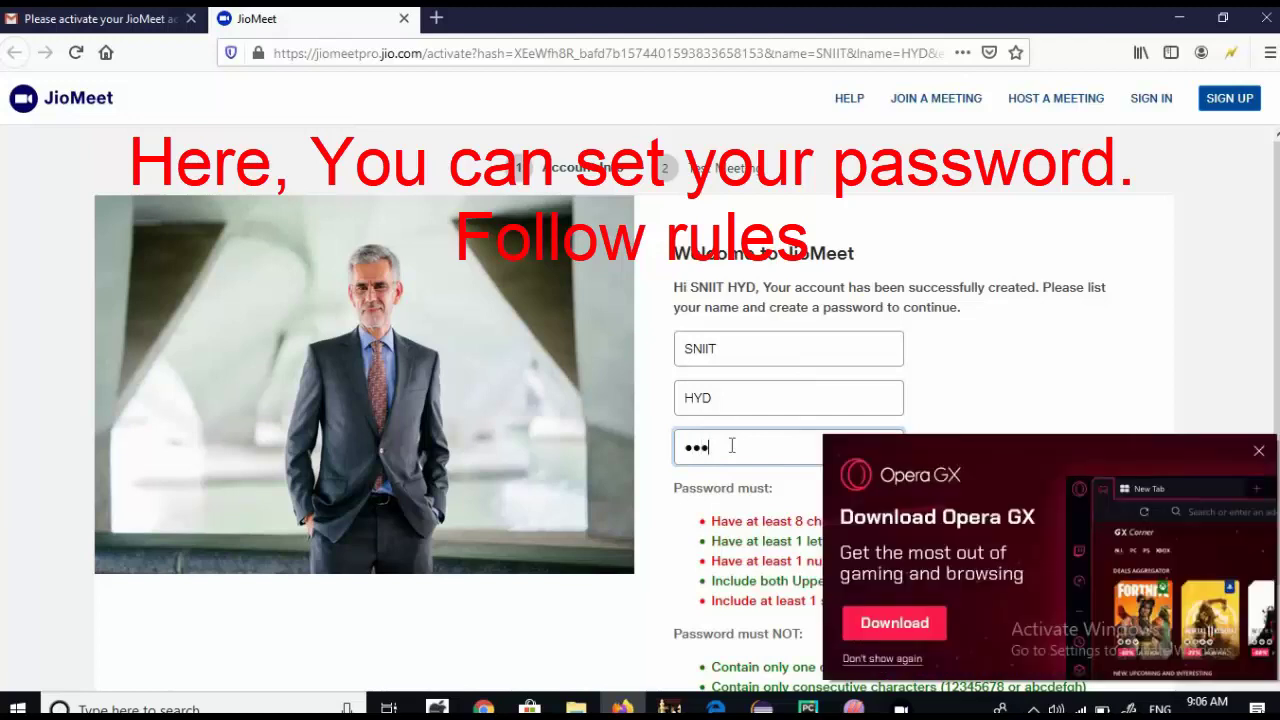
pyautogui.write('**')
pyautogui.click(1258, 459)
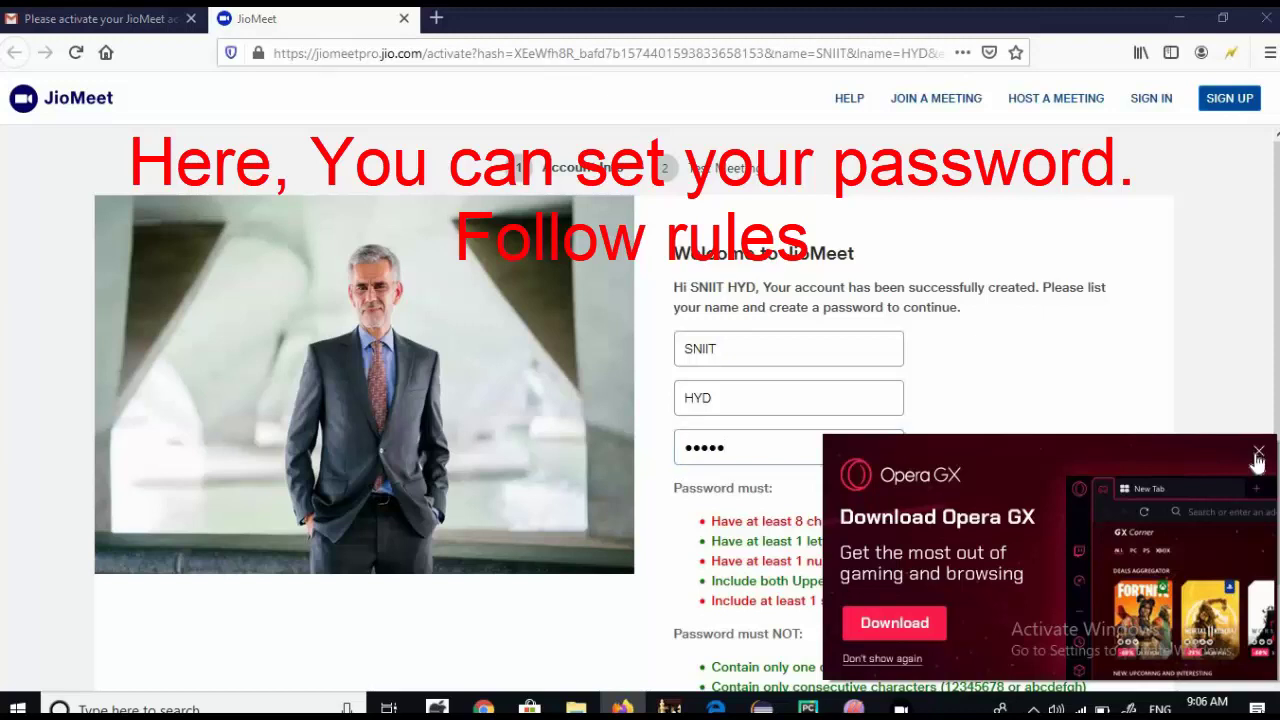
pyautogui.click(1258, 459)
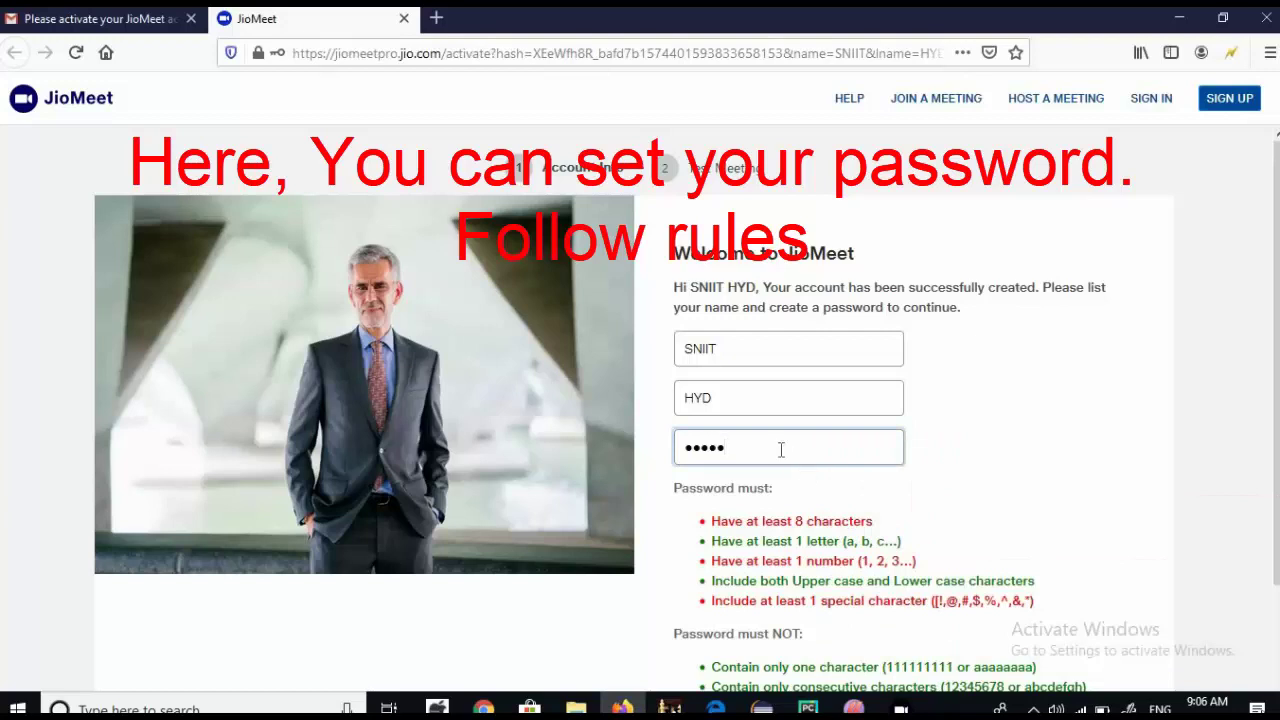
pyautogui.press('BackSpace')
pyautogui.press('BackSpace')
pyautogui.press('BackSpace')
pyautogui.press('BackSpace')
pyautogui.press('BackSpace')
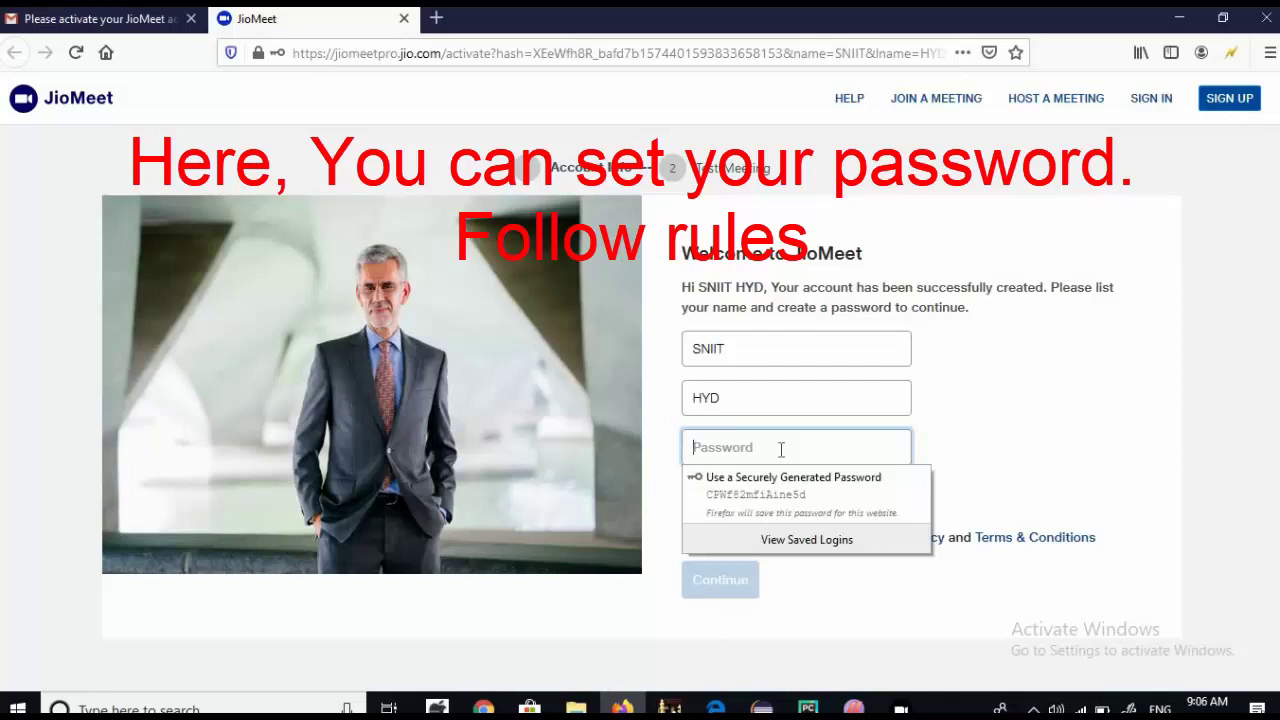
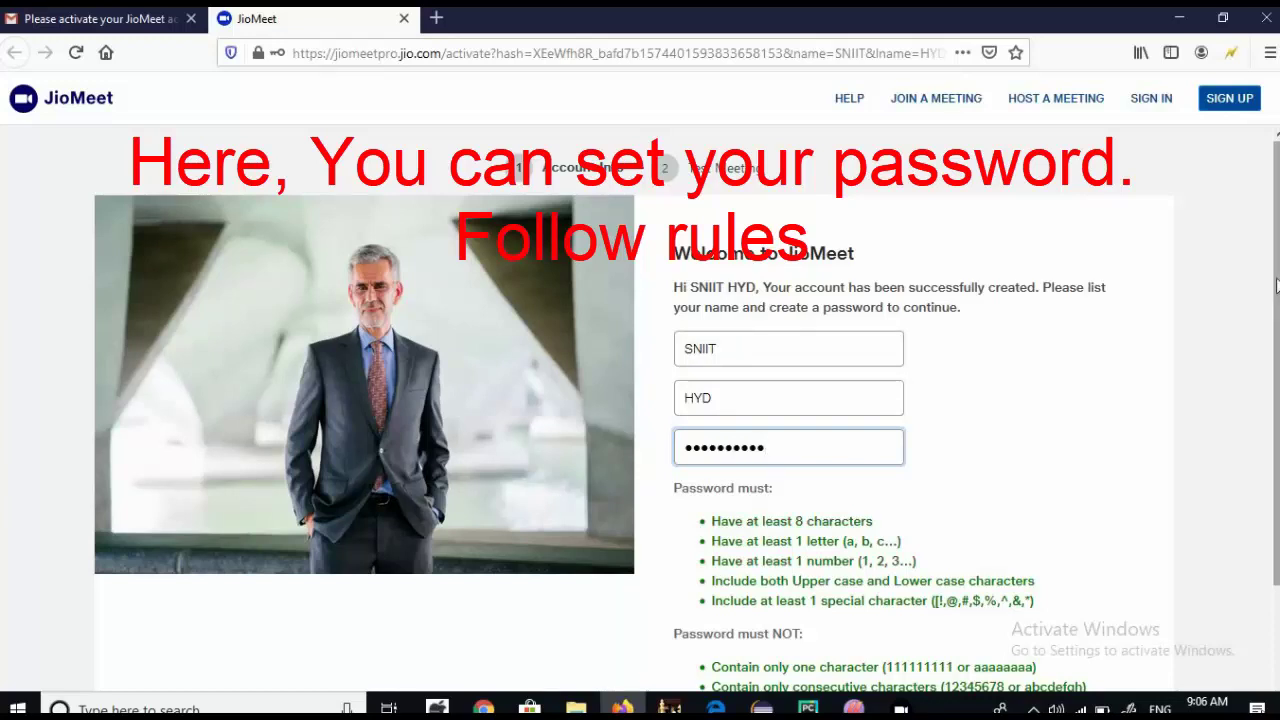
pyautogui.moveTo(1276, 296); pyautogui.dragTo(1243, 491)
# Step: Repeat the password in the Confirm Password field
pyautogui.click(767, 546)
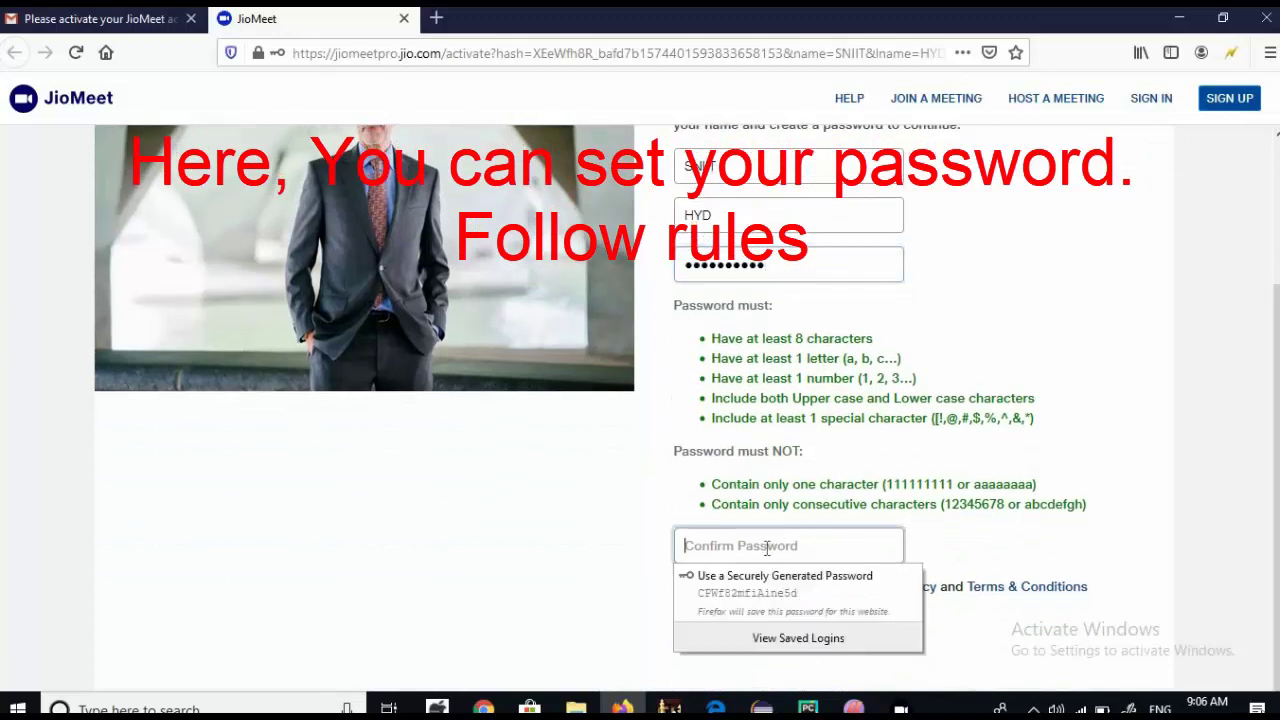
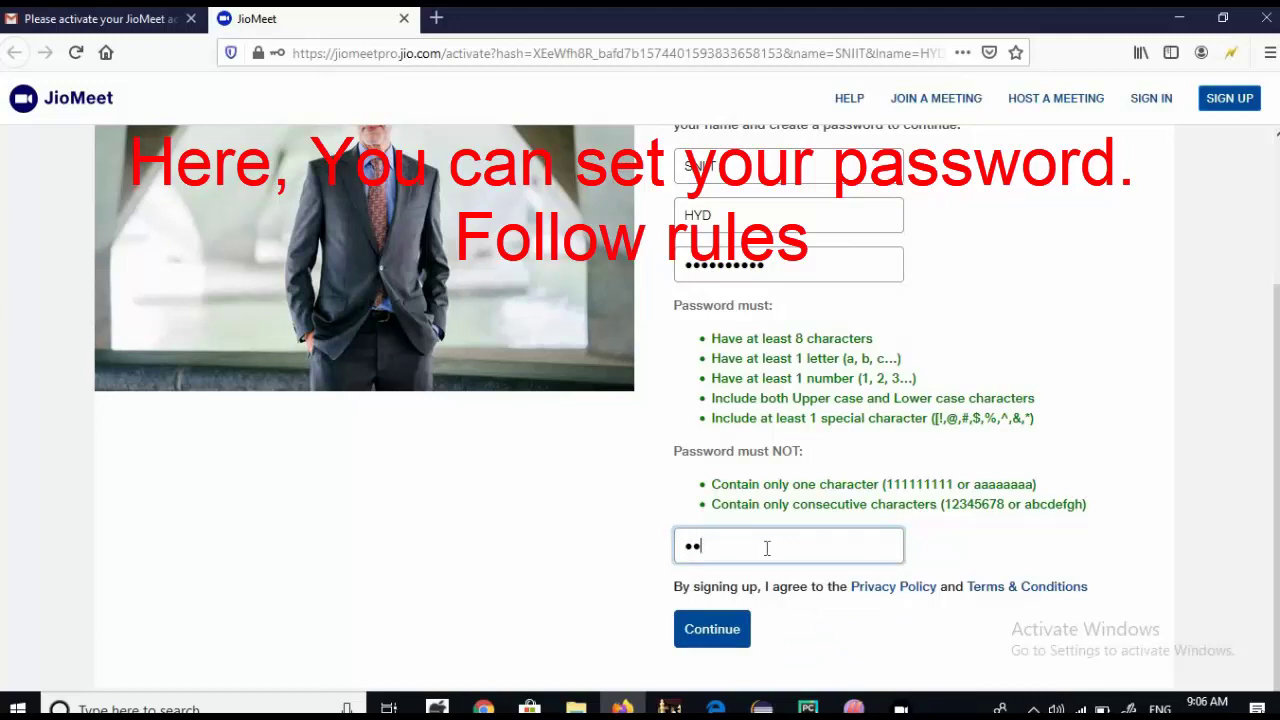
pyautogui.press('BackSpace')
pyautogui.press('BackSpace')
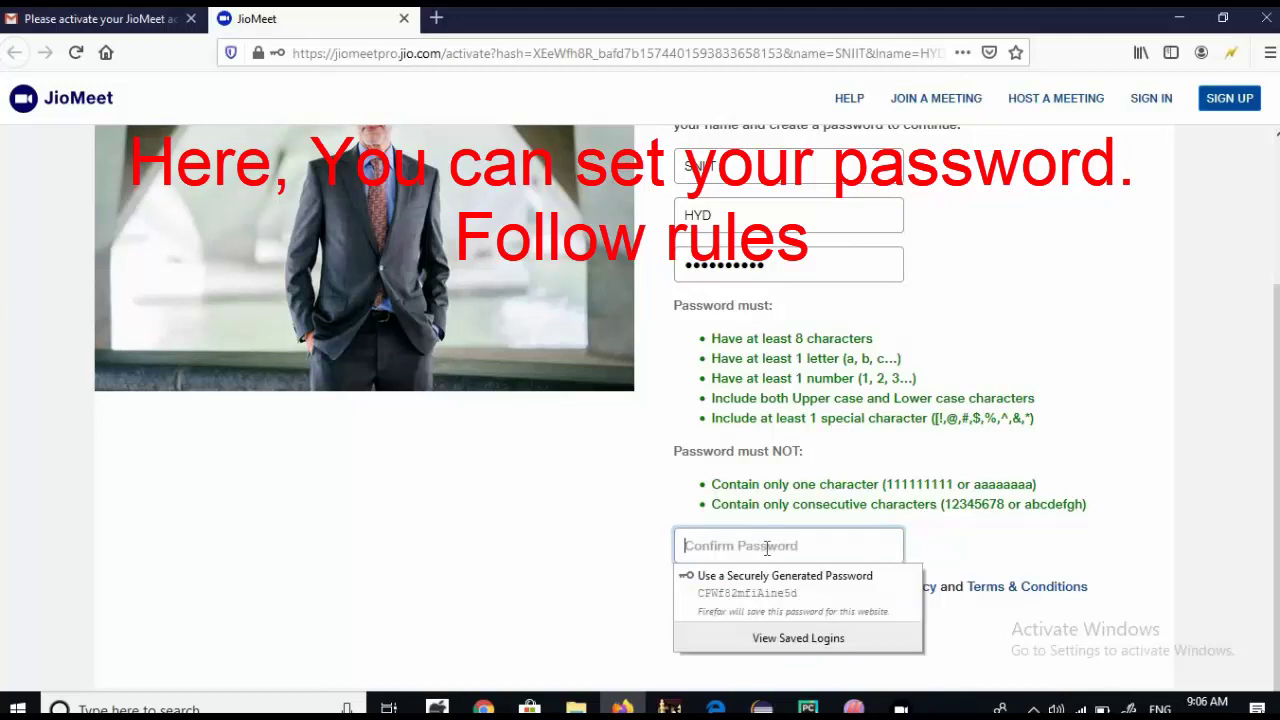
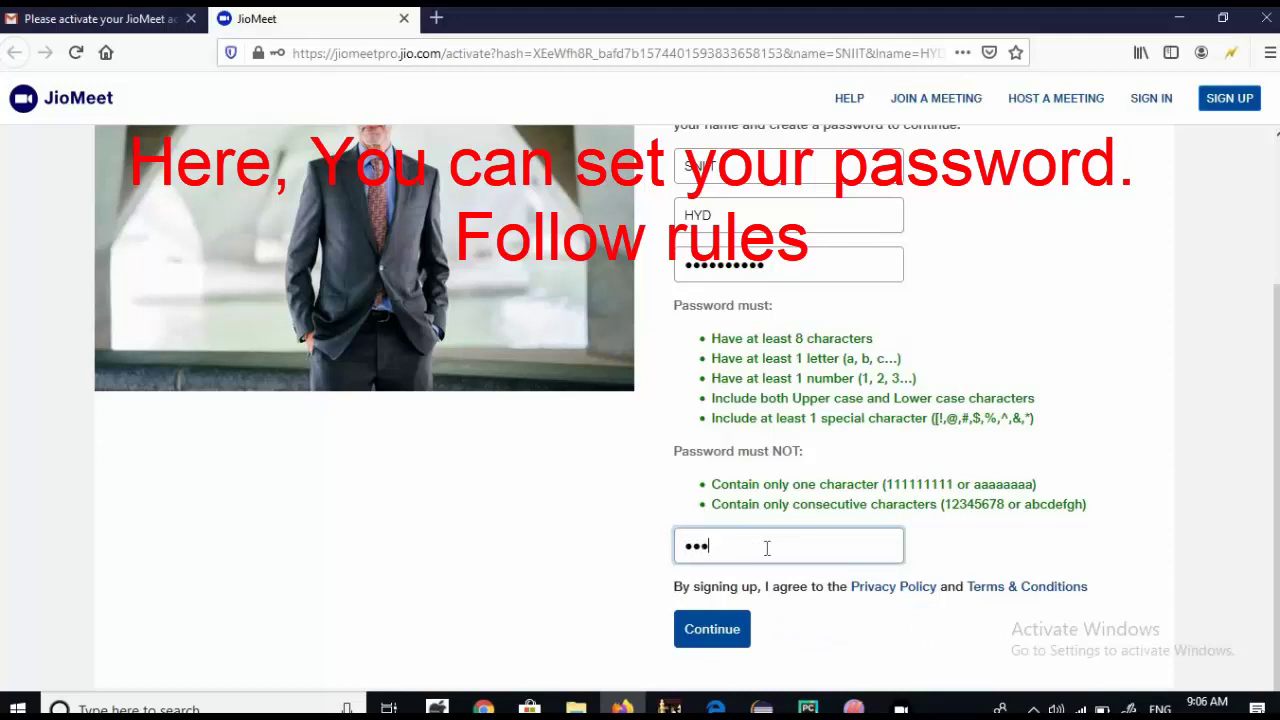
# Step: Submit the name and password, decline Firefox's save-login prompt, and go to My Account
pyautogui.click(713, 630)
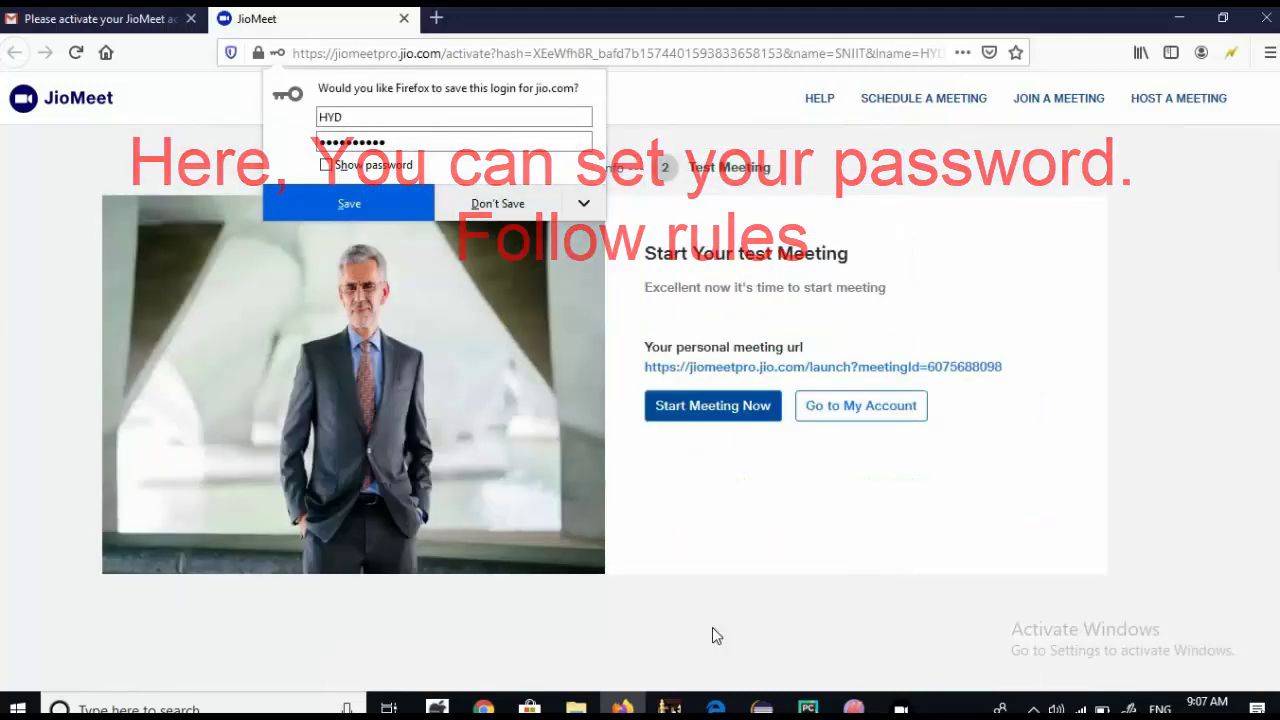
pyautogui.click(487, 200)
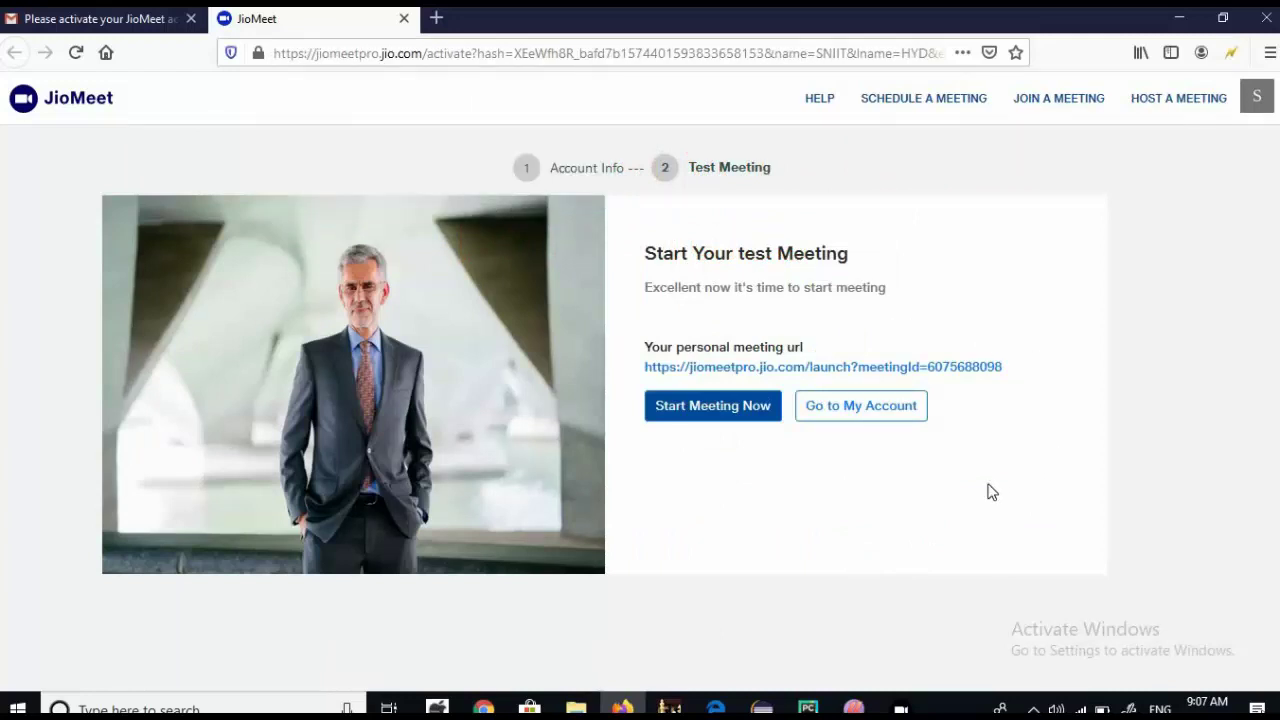
pyautogui.click(871, 416)
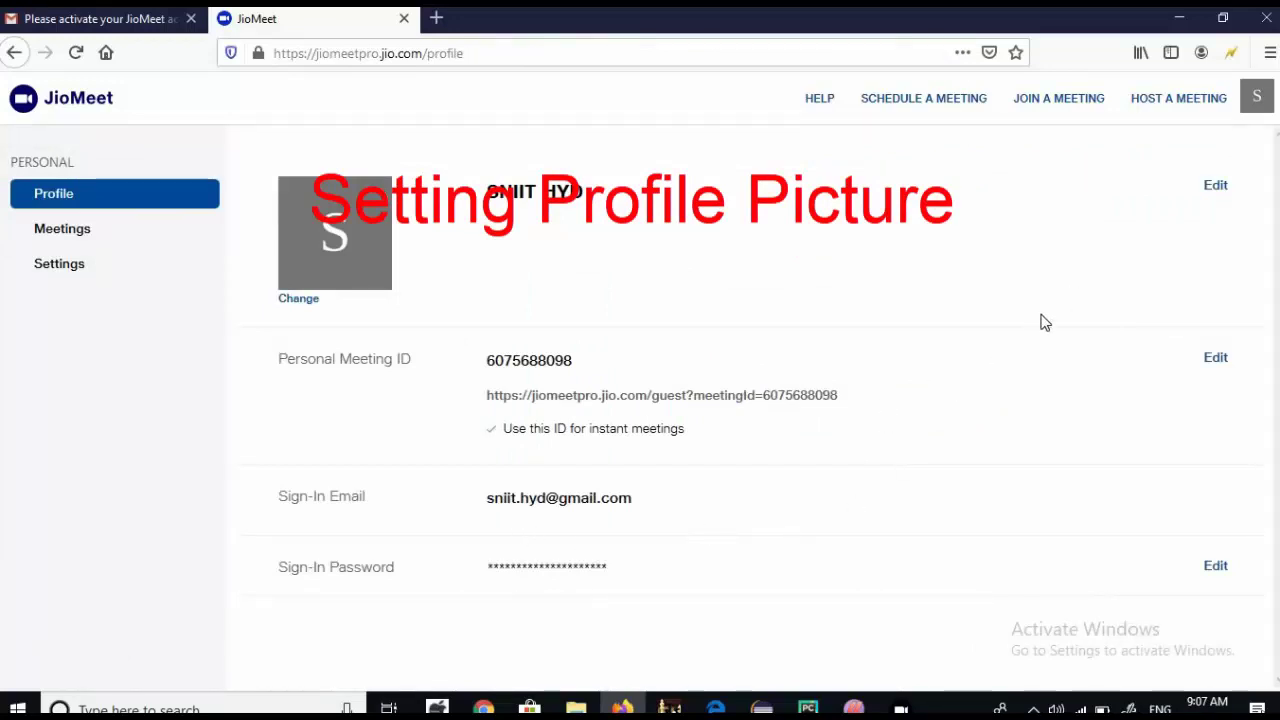
# Step: Upload the college building photo as the profile picture, save it, and close the dialog
pyautogui.click(1258, 100)
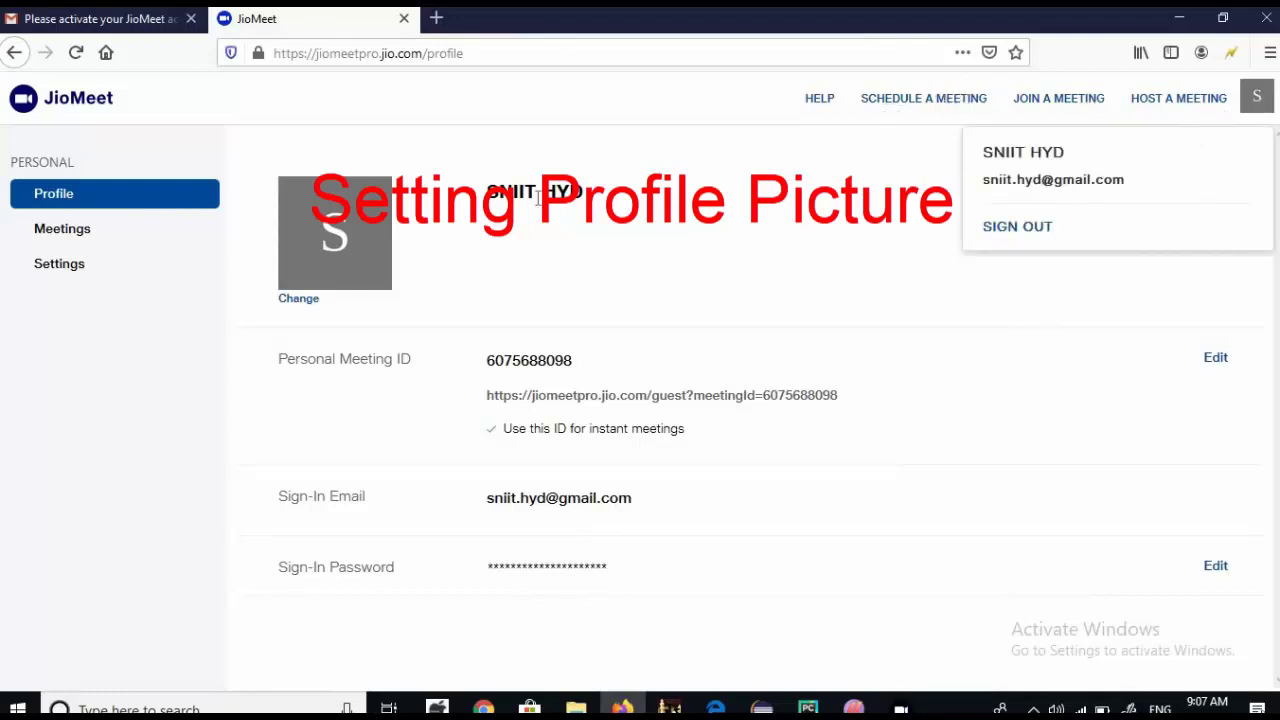
pyautogui.doubleClick(60, 208)
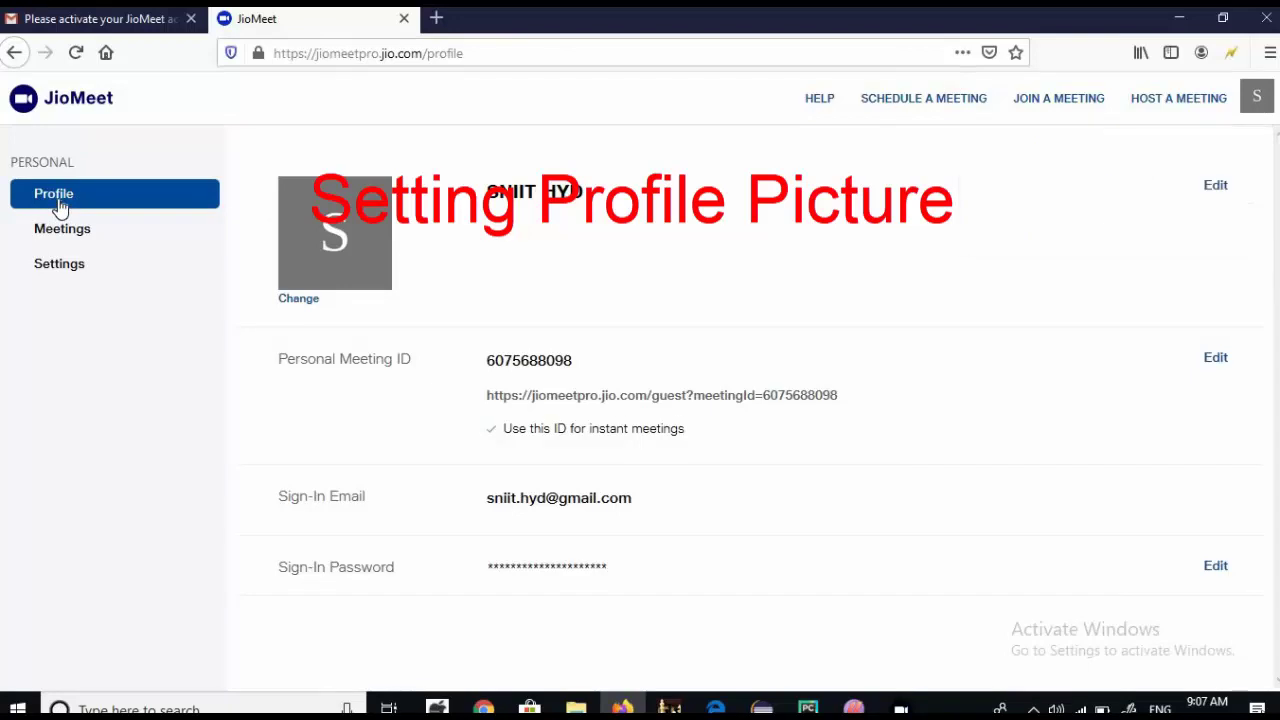
pyautogui.click(301, 302)
pyautogui.click(479, 570)
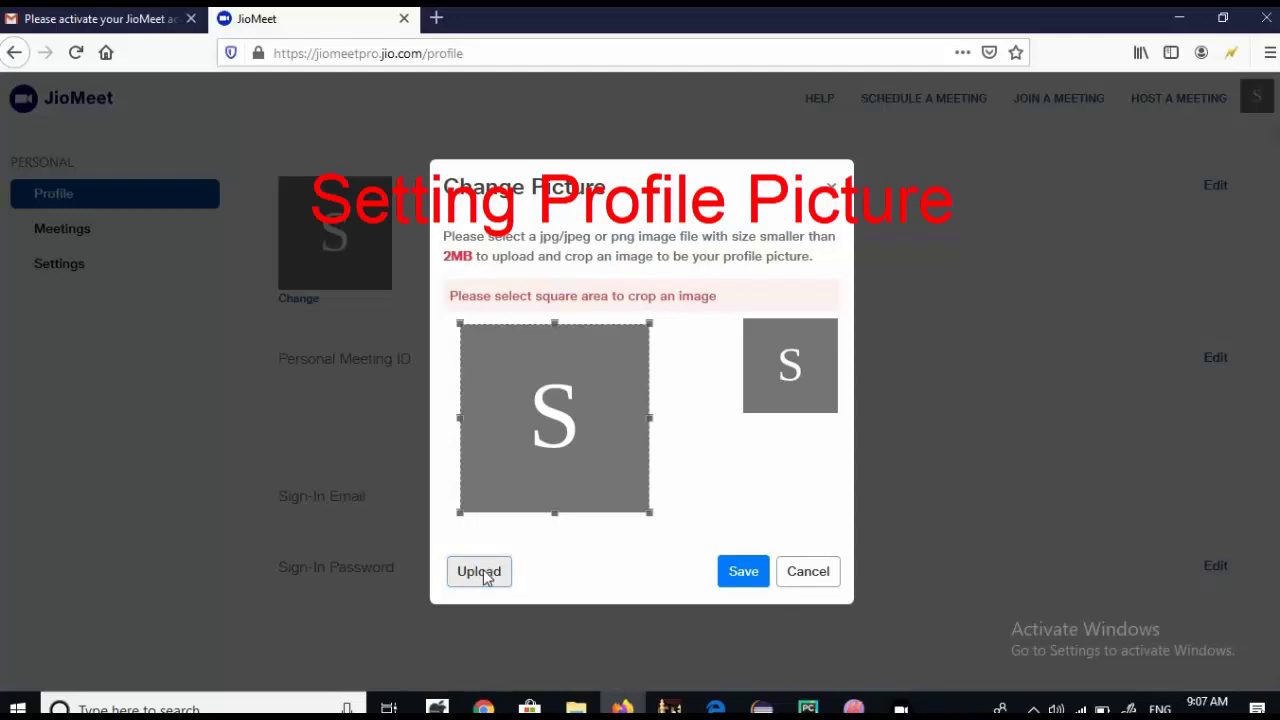
pyautogui.click(487, 577)
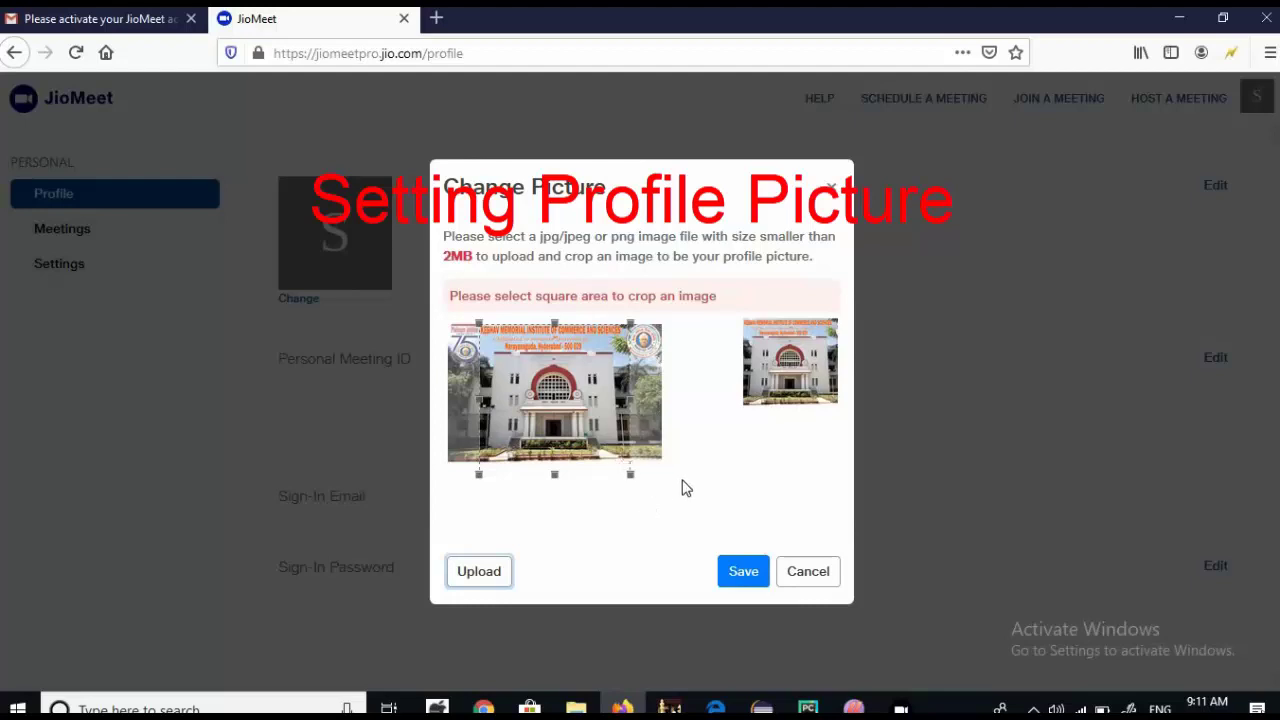
pyautogui.click(757, 575)
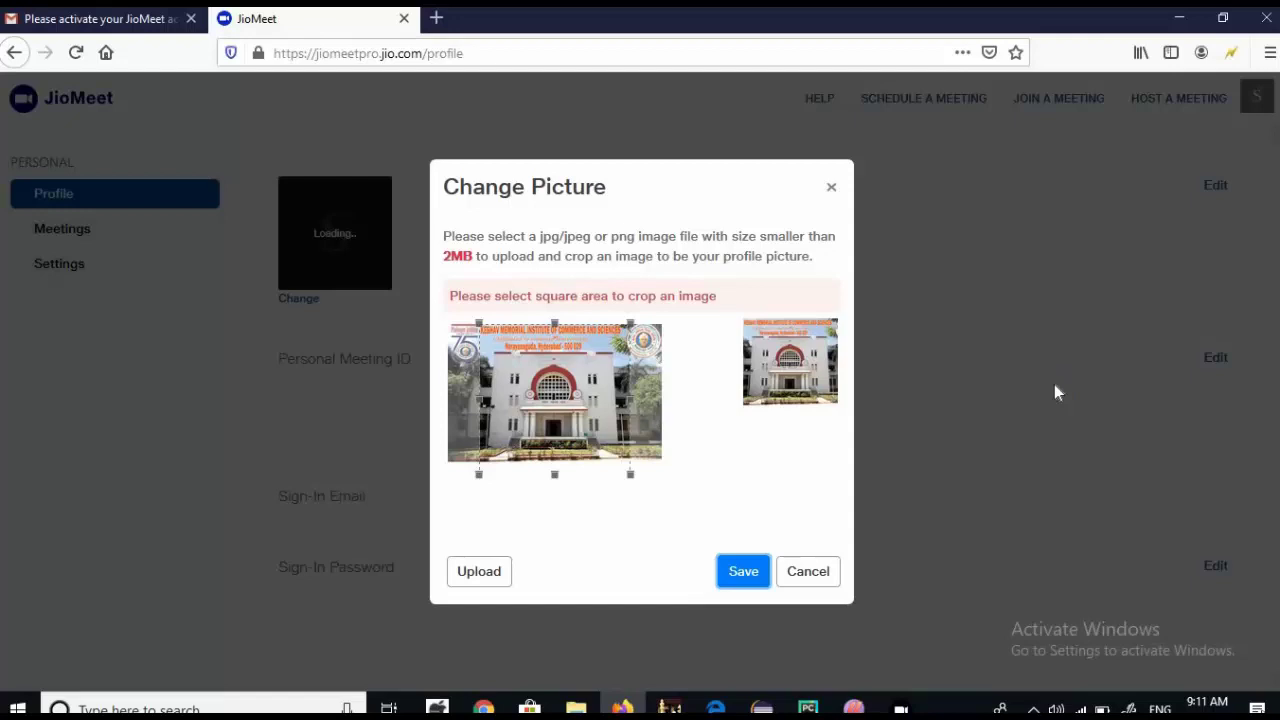
pyautogui.click(743, 576)
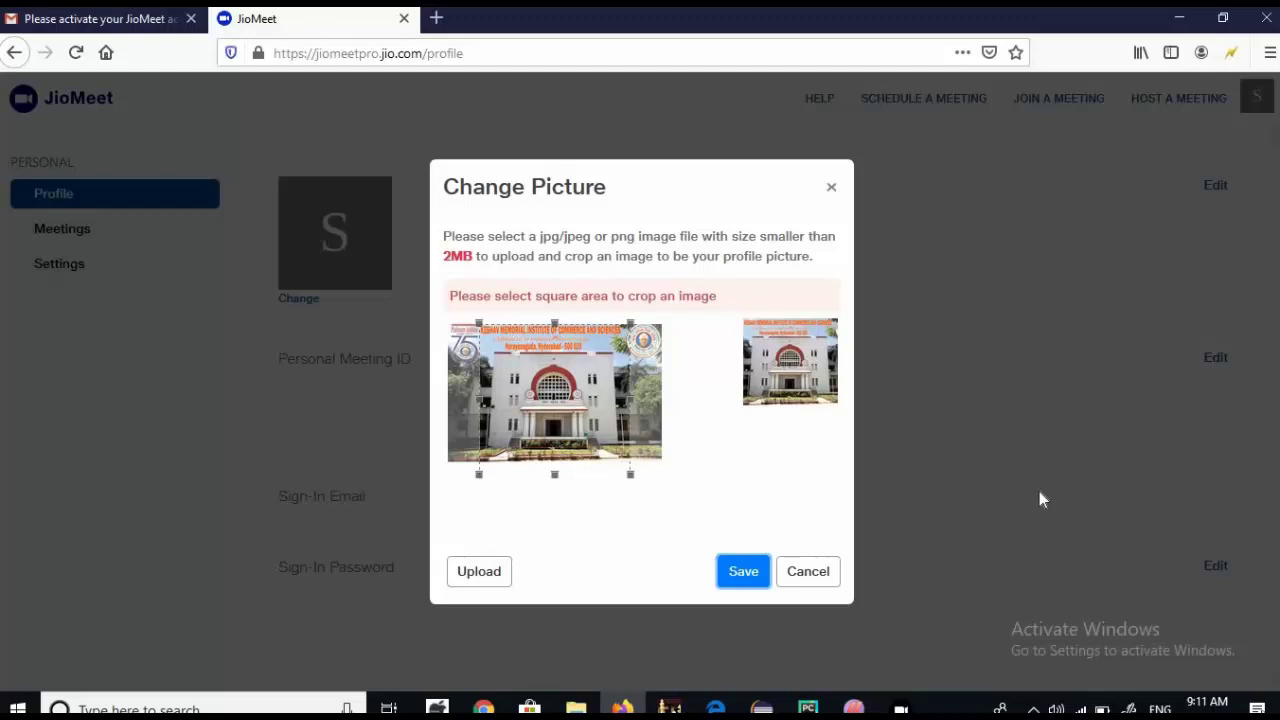
pyautogui.click(743, 572)
pyautogui.click(812, 577)
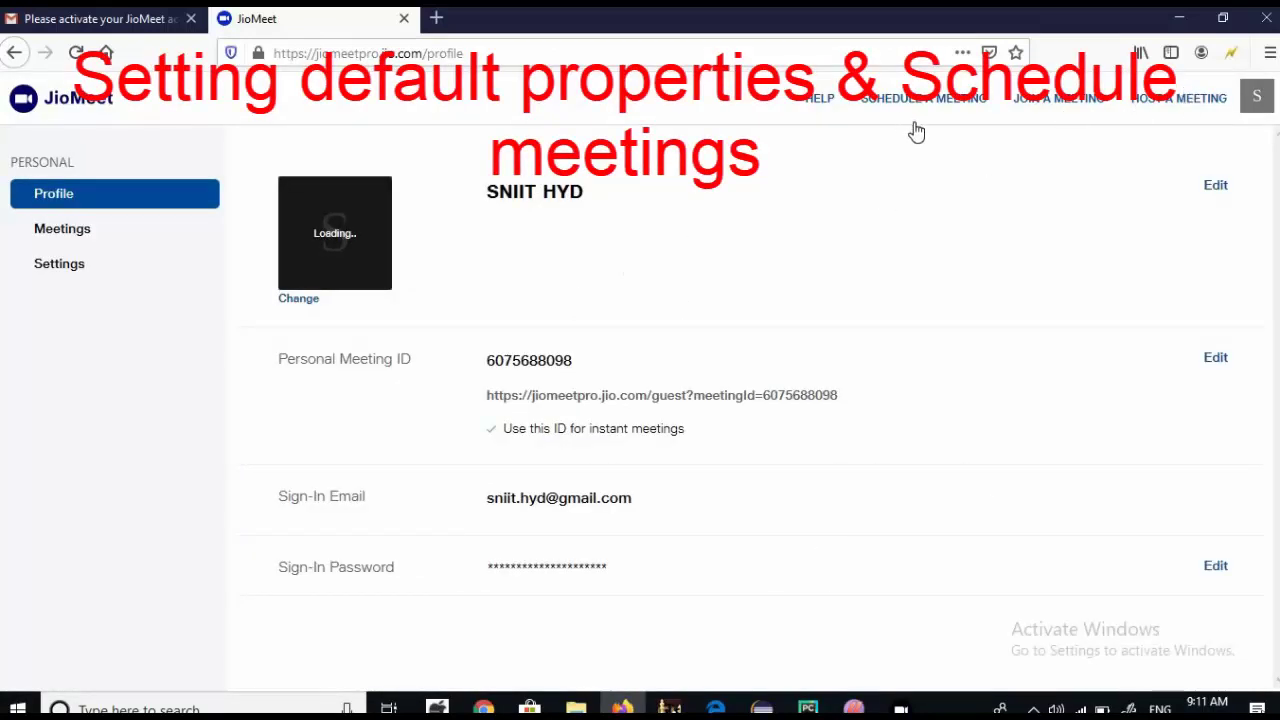
# Step: Schedule a new meeting from the meetings list with the topic 'SNIIT Java Batch1'
pyautogui.click(88, 238)
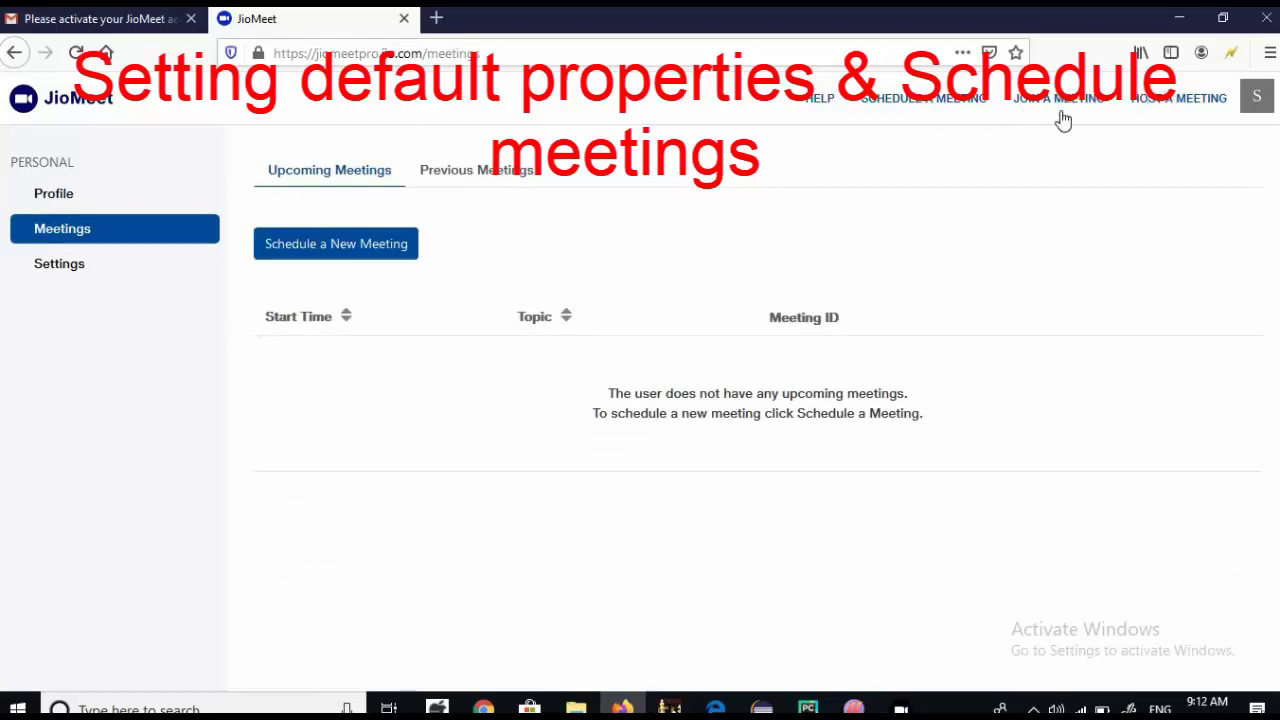
pyautogui.click(953, 103)
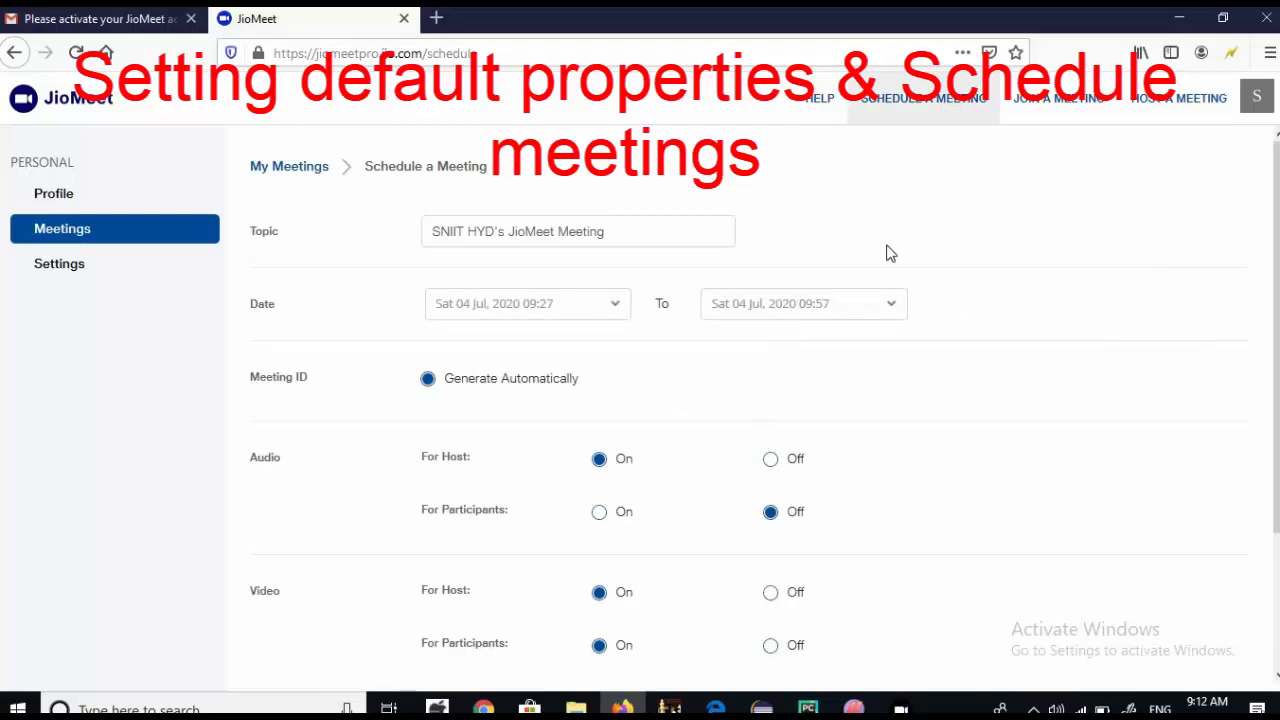
pyautogui.click(632, 235)
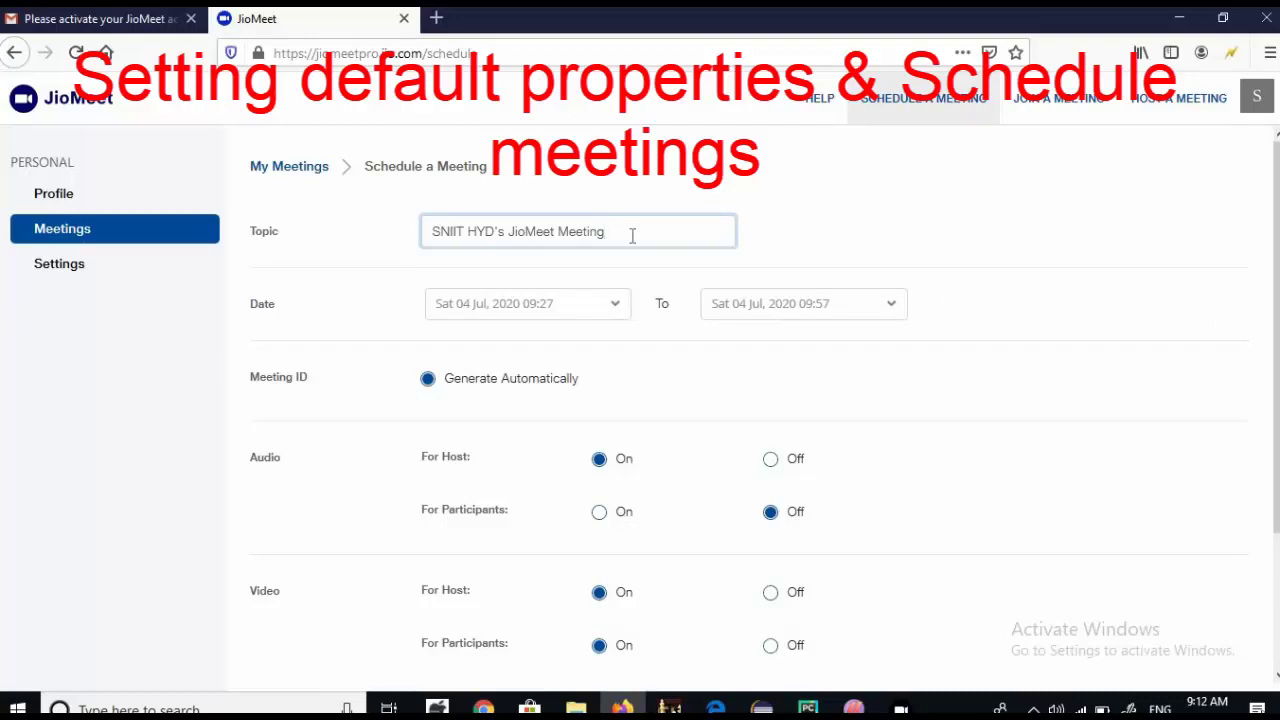
pyautogui.press('BackSpace')
pyautogui.press('BackSpace')
pyautogui.press('BackSpace')
pyautogui.press('BackSpace')
pyautogui.press('BackSpace')
pyautogui.press('BackSpace')
pyautogui.press('BackSpace')
pyautogui.press('BackSpace')
pyautogui.press('BackSpace')
pyautogui.press('BackSpace')
pyautogui.press('BackSpace')
pyautogui.press('BackSpace')
pyautogui.press('BackSpace')
pyautogui.press('BackSpace')
pyautogui.press('BackSpace')
pyautogui.press('BackSpace')
pyautogui.press('BackSpace')
pyautogui.press('BackSpace')
pyautogui.press('BackSpace')
pyautogui.press('BackSpace')
pyautogui.press('BackSpace')
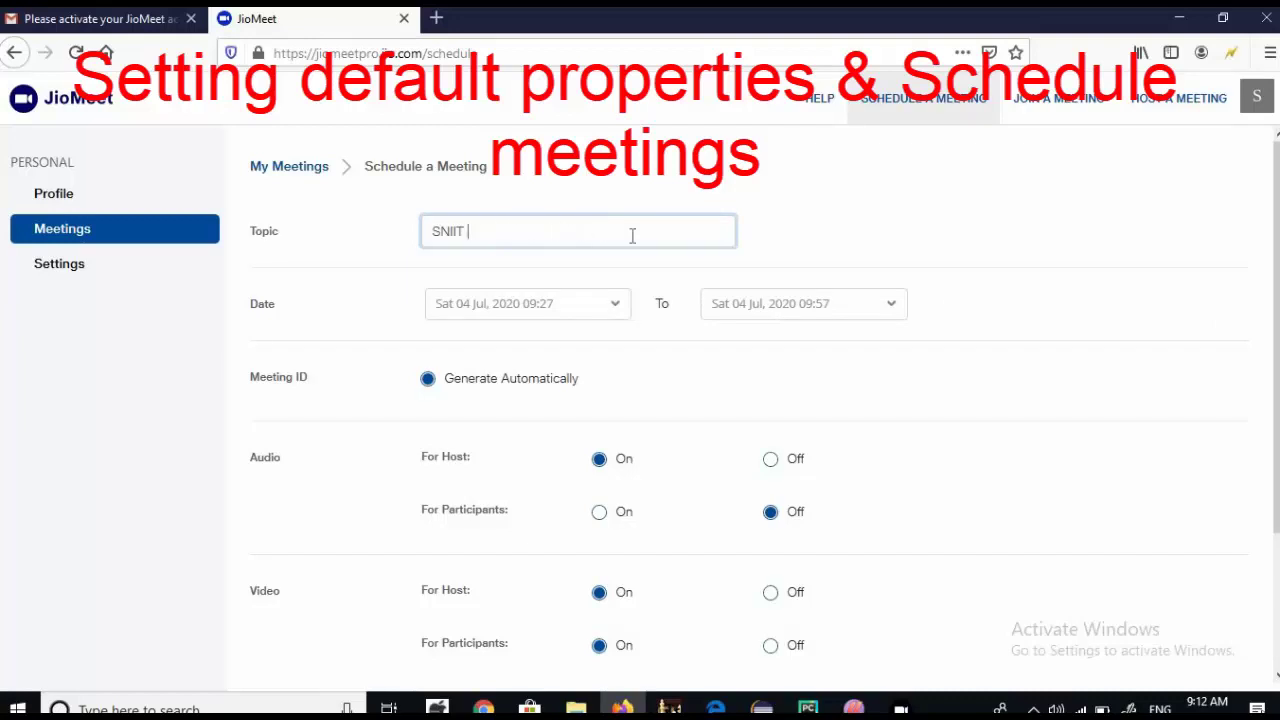
pyautogui.write('Java Batch1')
# Step: Set the meeting start to 6 July 2020 at 10:00
pyautogui.click(617, 312)
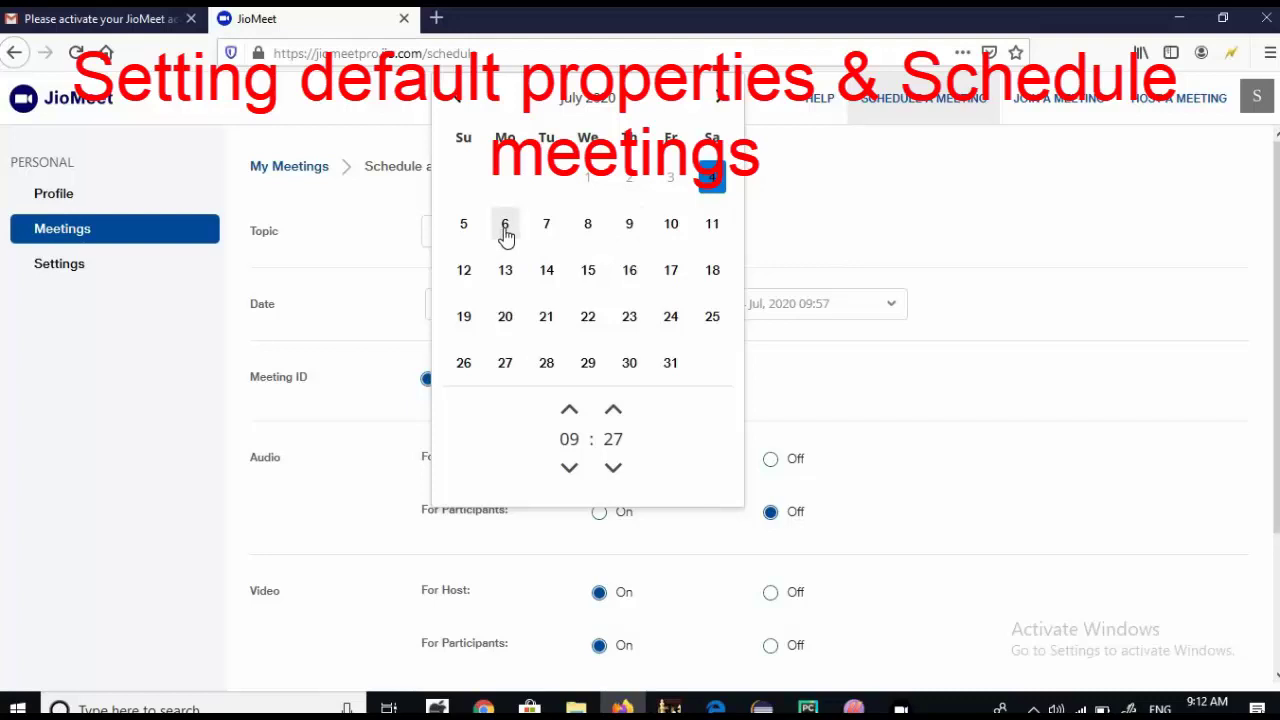
pyautogui.click(506, 232)
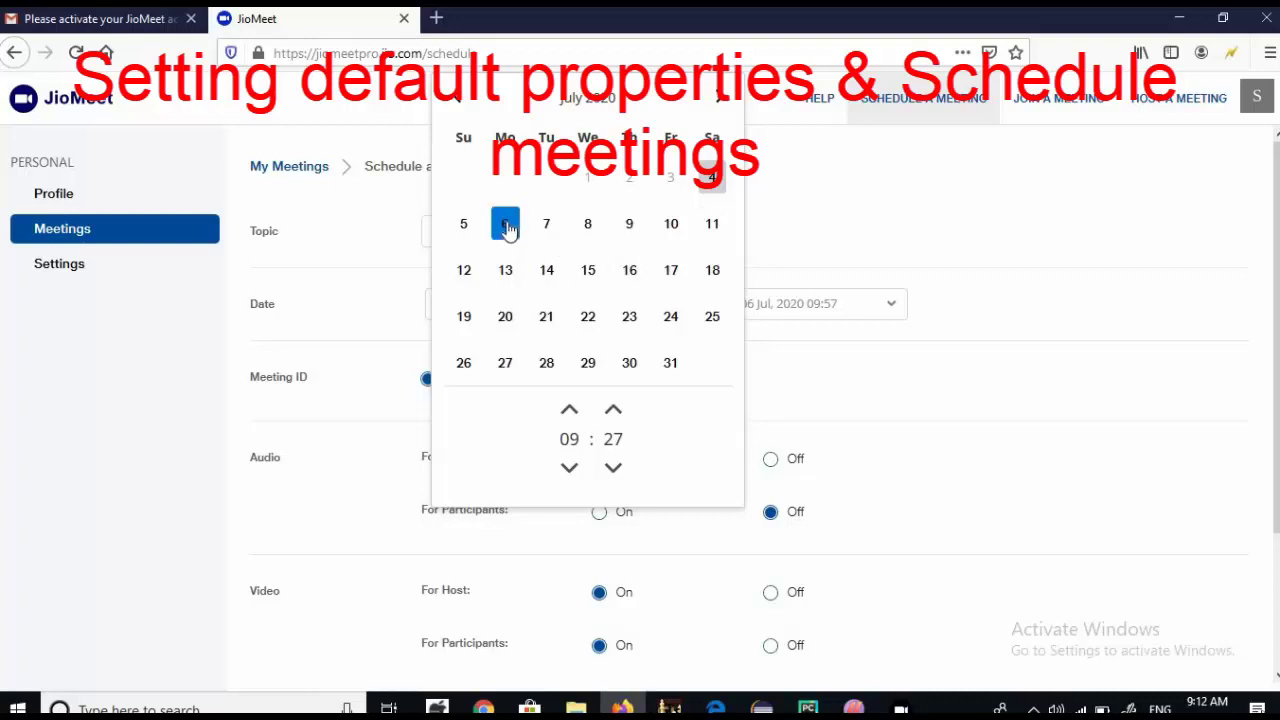
pyautogui.click(613, 412)
pyautogui.click(613, 412)
pyautogui.click(613, 412)
pyautogui.click(613, 412)
pyautogui.click(613, 412)
pyautogui.click(613, 412)
pyautogui.click(613, 412)
pyautogui.doubleClick(613, 412)
pyautogui.doubleClick(613, 412)
pyautogui.doubleClick(613, 412)
pyautogui.doubleClick(613, 412)
pyautogui.doubleClick(613, 412)
pyautogui.tripleClick(613, 412)
pyautogui.tripleClick(613, 412)
pyautogui.tripleClick(613, 412)
pyautogui.tripleClick(613, 412)
pyautogui.tripleClick(613, 412)
pyautogui.doubleClick(613, 412)
pyautogui.click(614, 472)
pyautogui.click(569, 410)
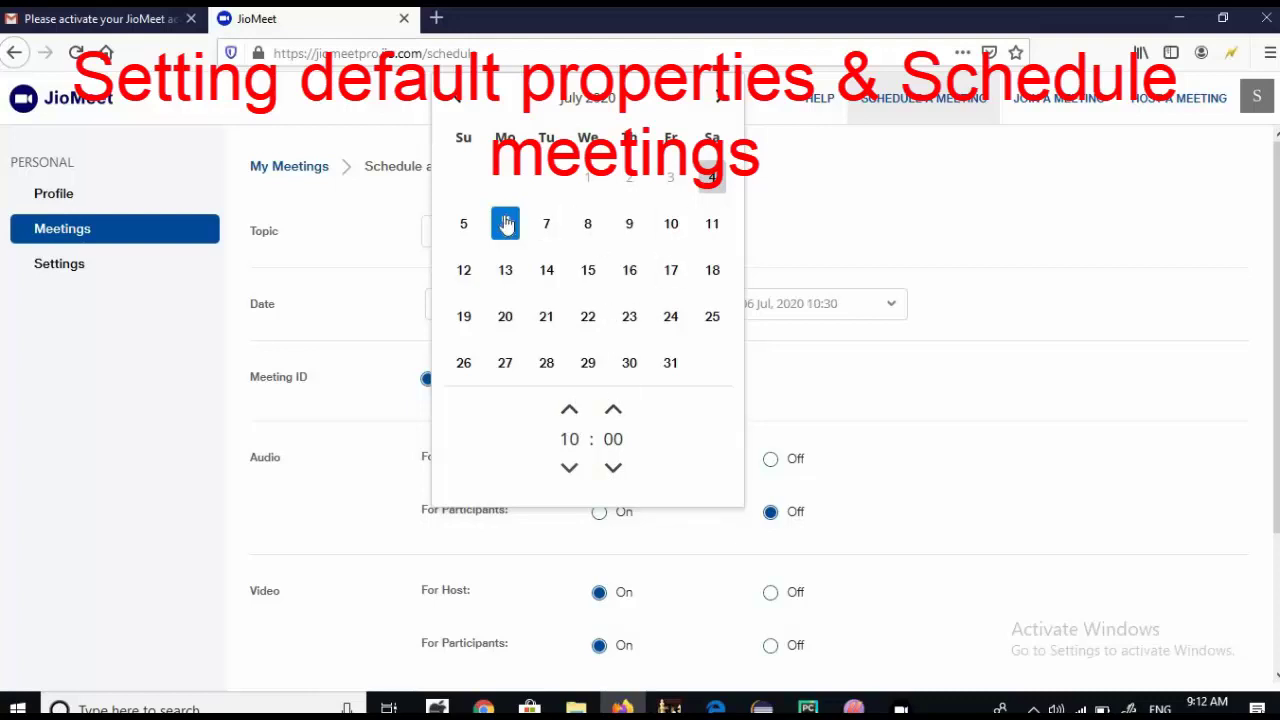
pyautogui.click(803, 190)
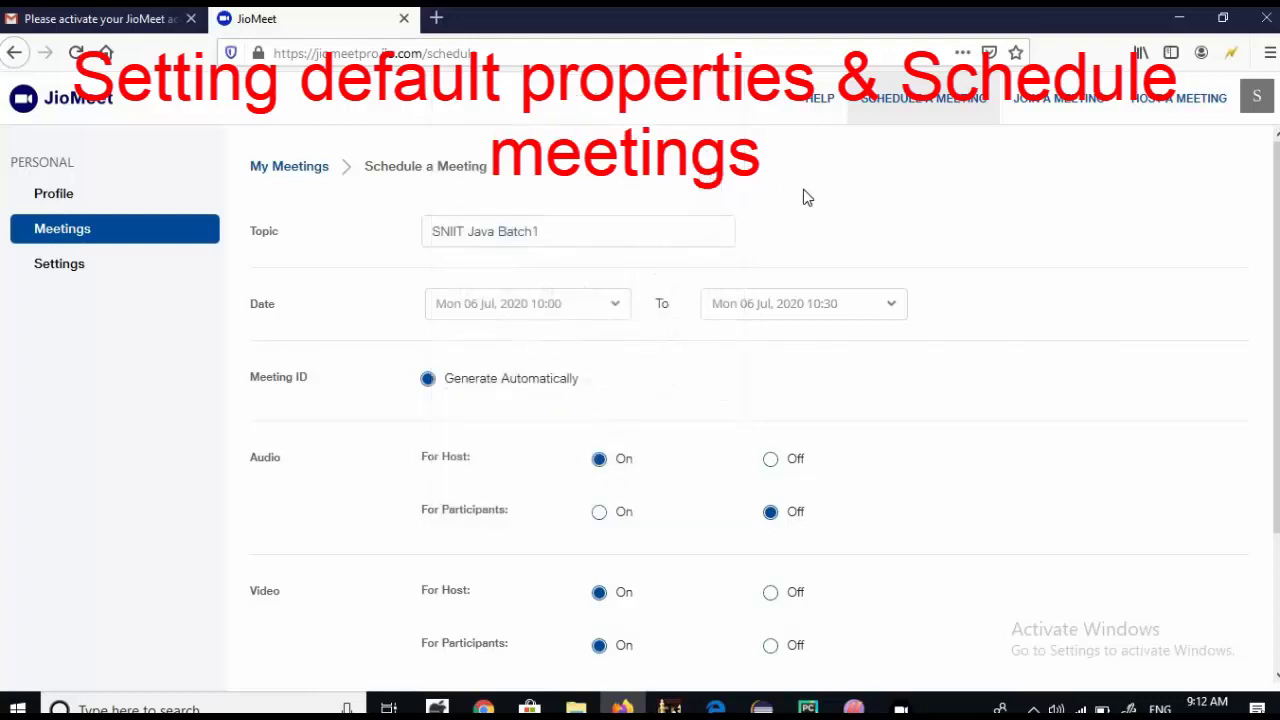
# Step: Set the meeting end to Wed 05 Aug 2020 at 10:00
pyautogui.click(891, 308)
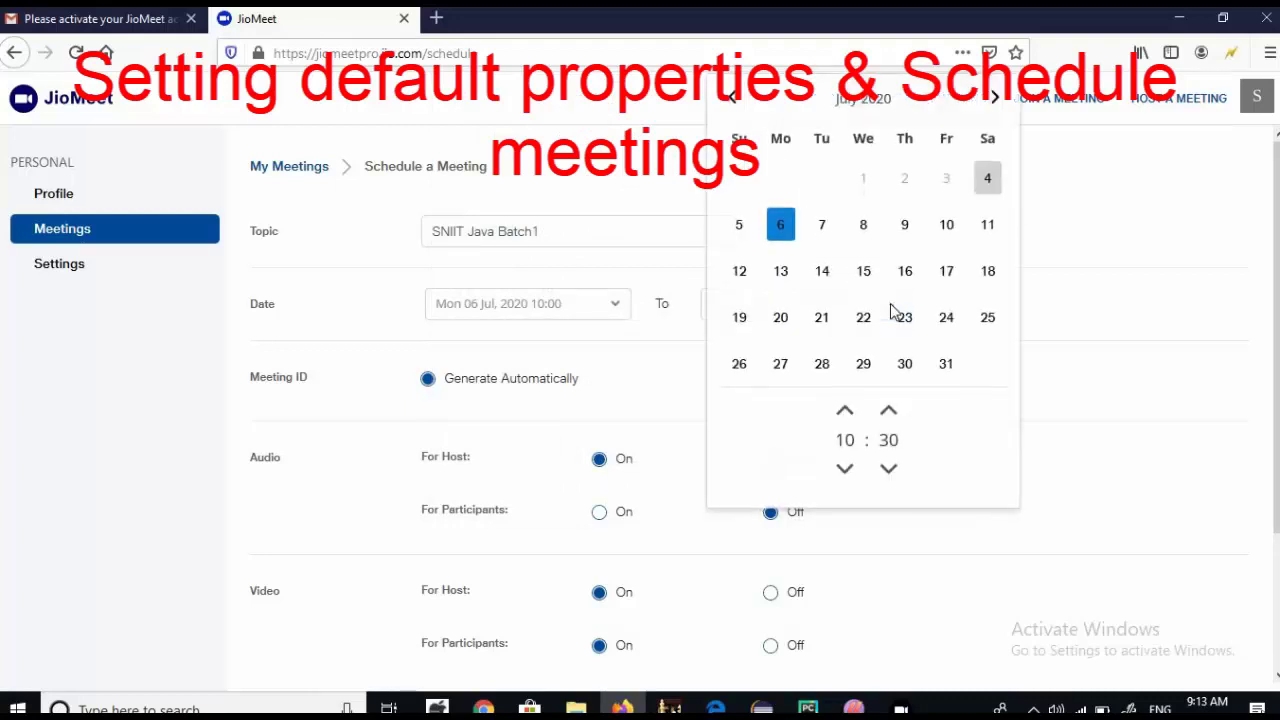
pyautogui.click(996, 101)
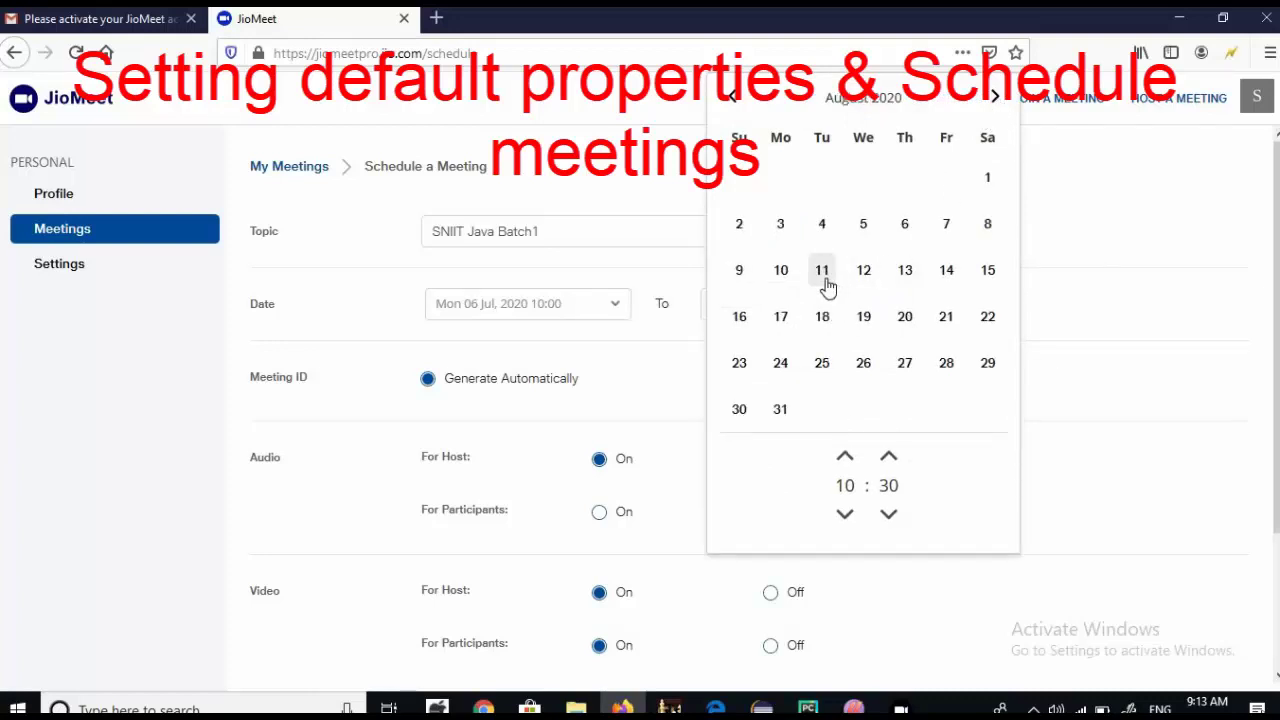
pyautogui.click(865, 226)
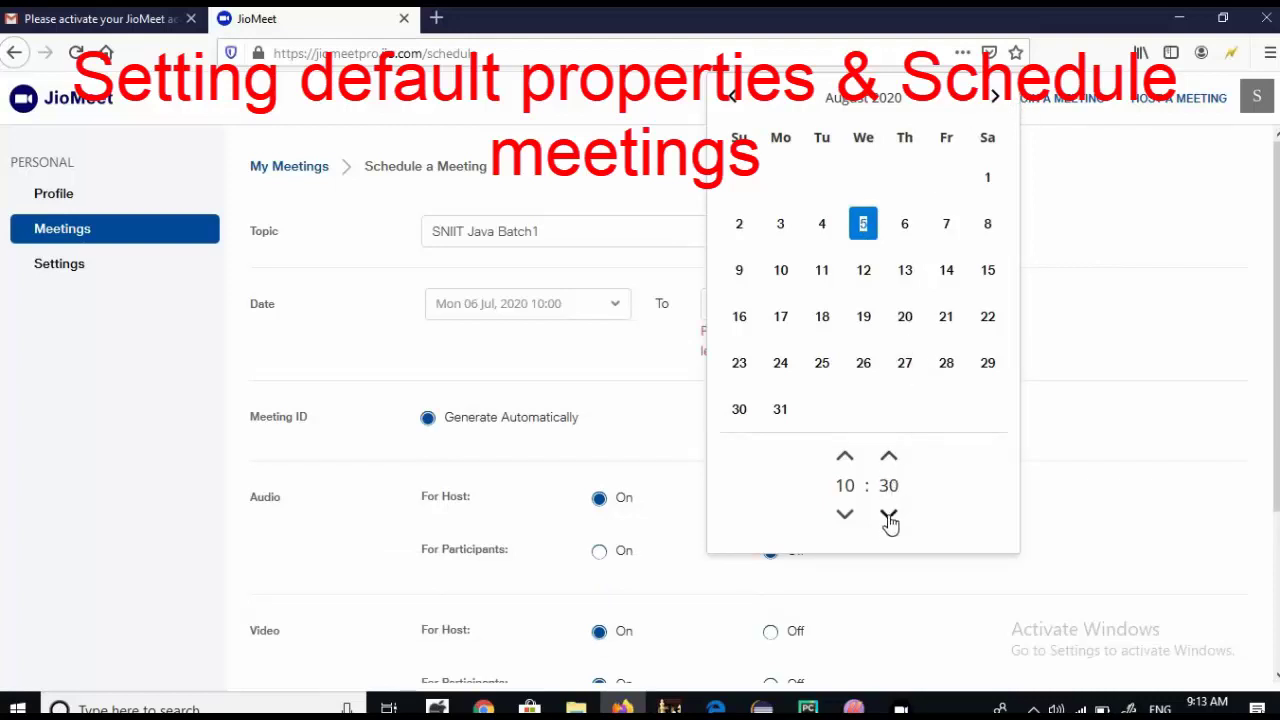
pyautogui.click(889, 515)
pyautogui.click(889, 515)
pyautogui.click(889, 515)
pyautogui.click(889, 516)
pyautogui.click(889, 516)
pyautogui.click(889, 516)
pyautogui.click(889, 516)
pyautogui.click(889, 516)
pyautogui.click(889, 516)
pyautogui.click(889, 516)
pyautogui.click(889, 516)
pyautogui.click(889, 516)
pyautogui.click(889, 516)
pyautogui.click(889, 516)
pyautogui.click(889, 516)
pyautogui.click(889, 516)
pyautogui.click(884, 463)
pyautogui.click(884, 463)
pyautogui.click(884, 463)
pyautogui.click(884, 463)
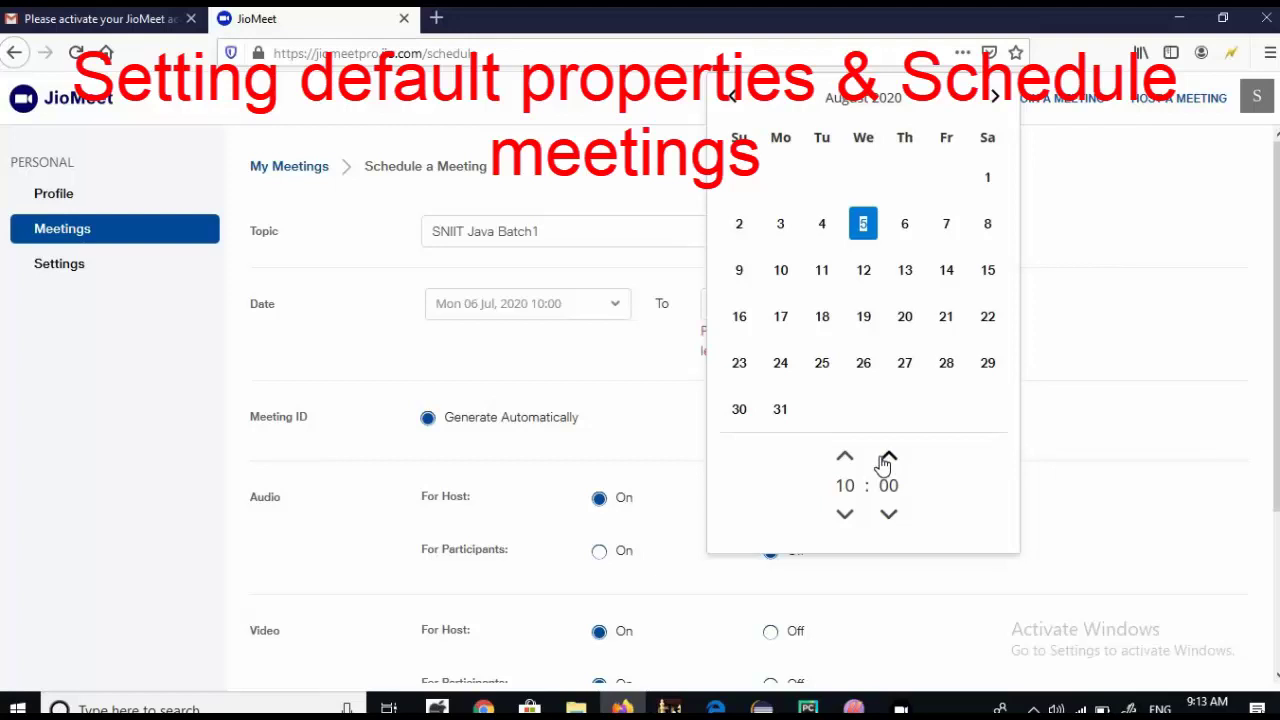
pyautogui.click(1117, 330)
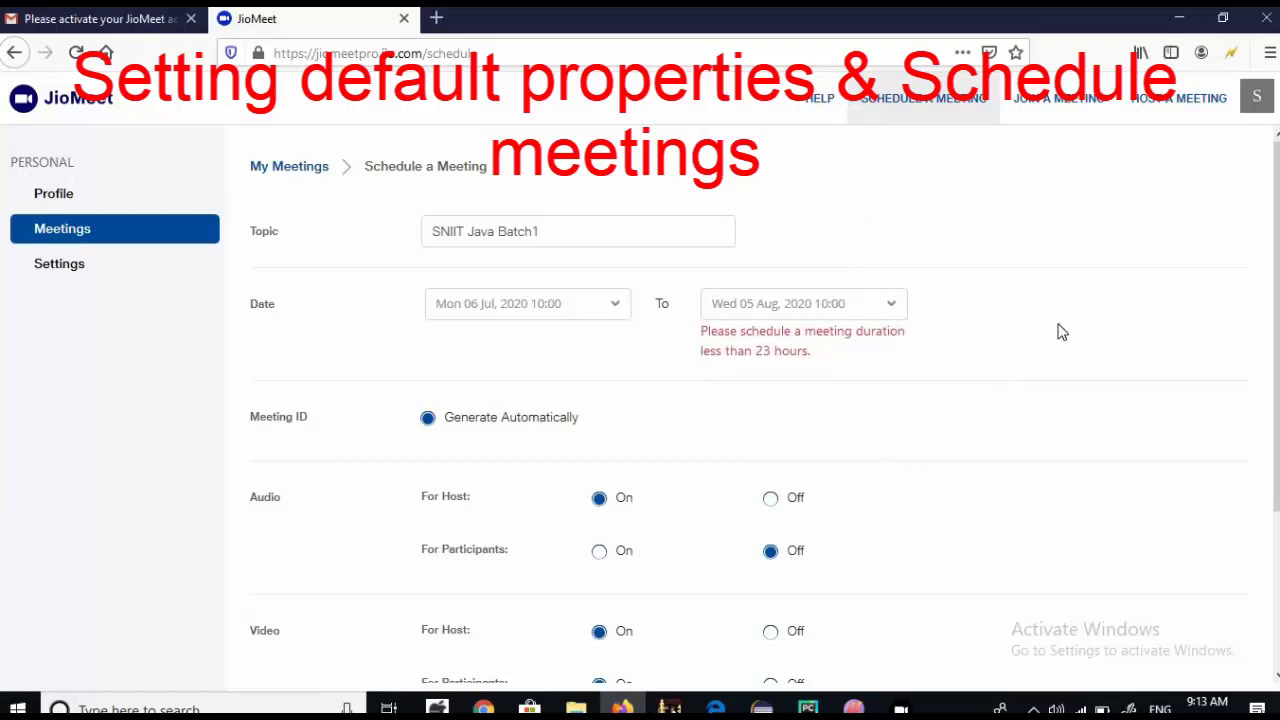
# Step: Raise the meeting end time's hour to 21:00
pyautogui.click(888, 310)
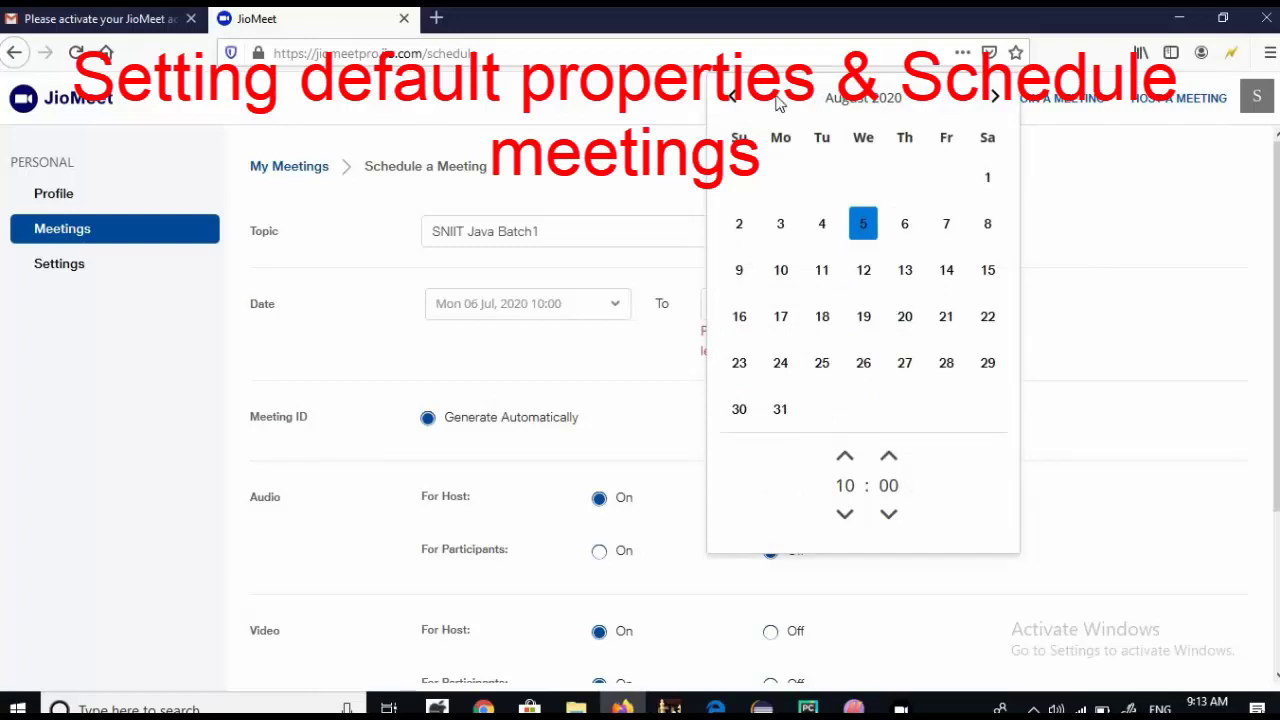
pyautogui.click(733, 98)
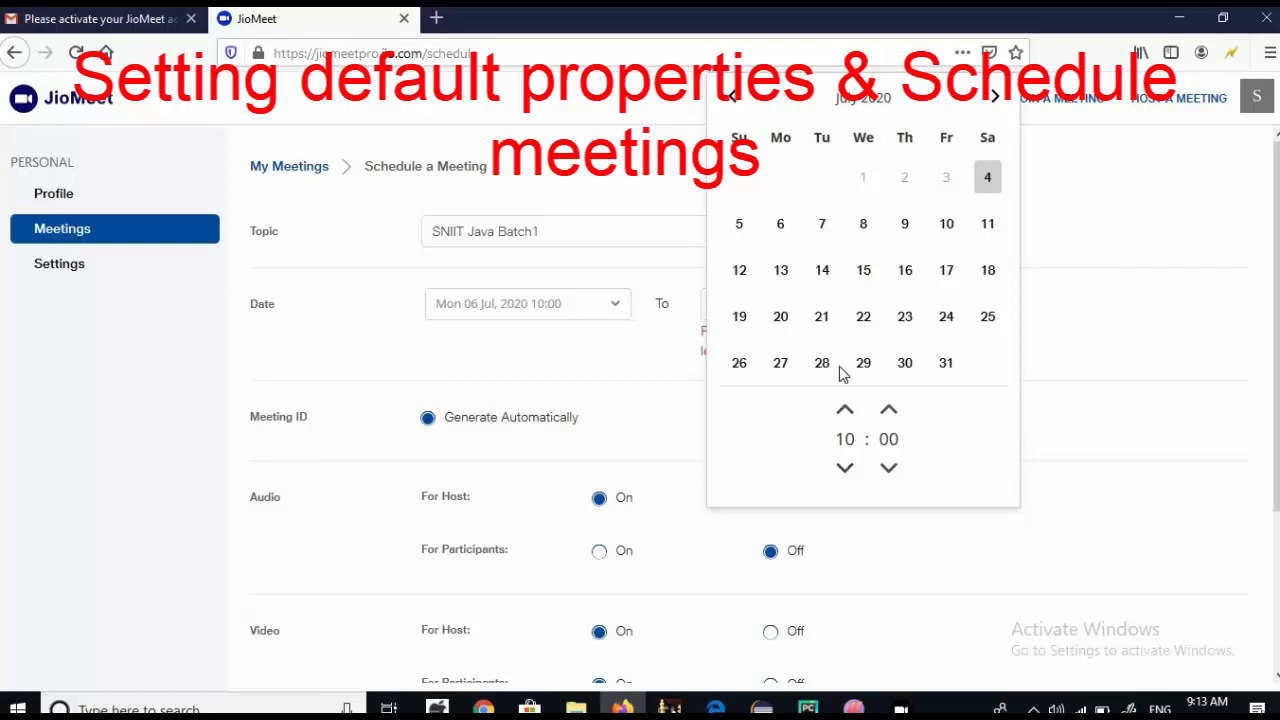
pyautogui.click(844, 411)
pyautogui.click(844, 411)
pyautogui.click(844, 411)
pyautogui.click(844, 412)
pyautogui.click(844, 412)
pyautogui.click(844, 412)
pyautogui.click(844, 412)
pyautogui.click(845, 412)
pyautogui.click(1119, 228)
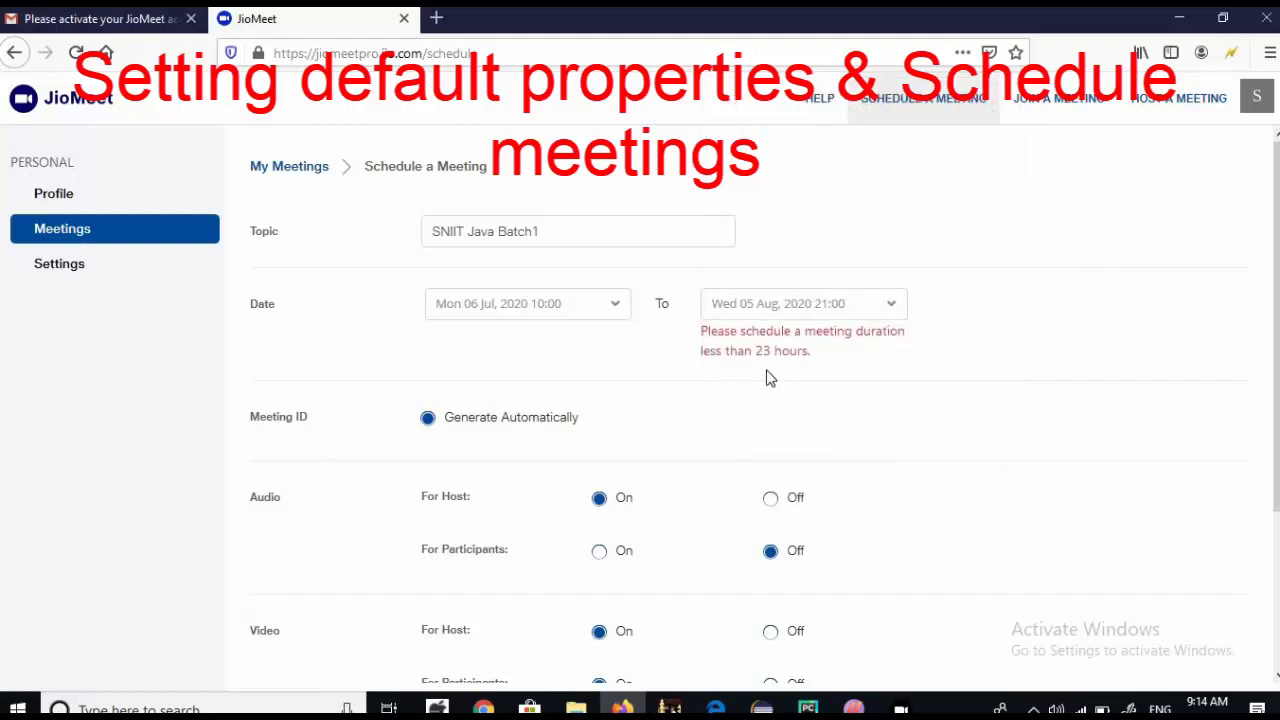
# Step: Change the end date back to Mon 06 Jul 2020, keeping 21:00
pyautogui.click(890, 305)
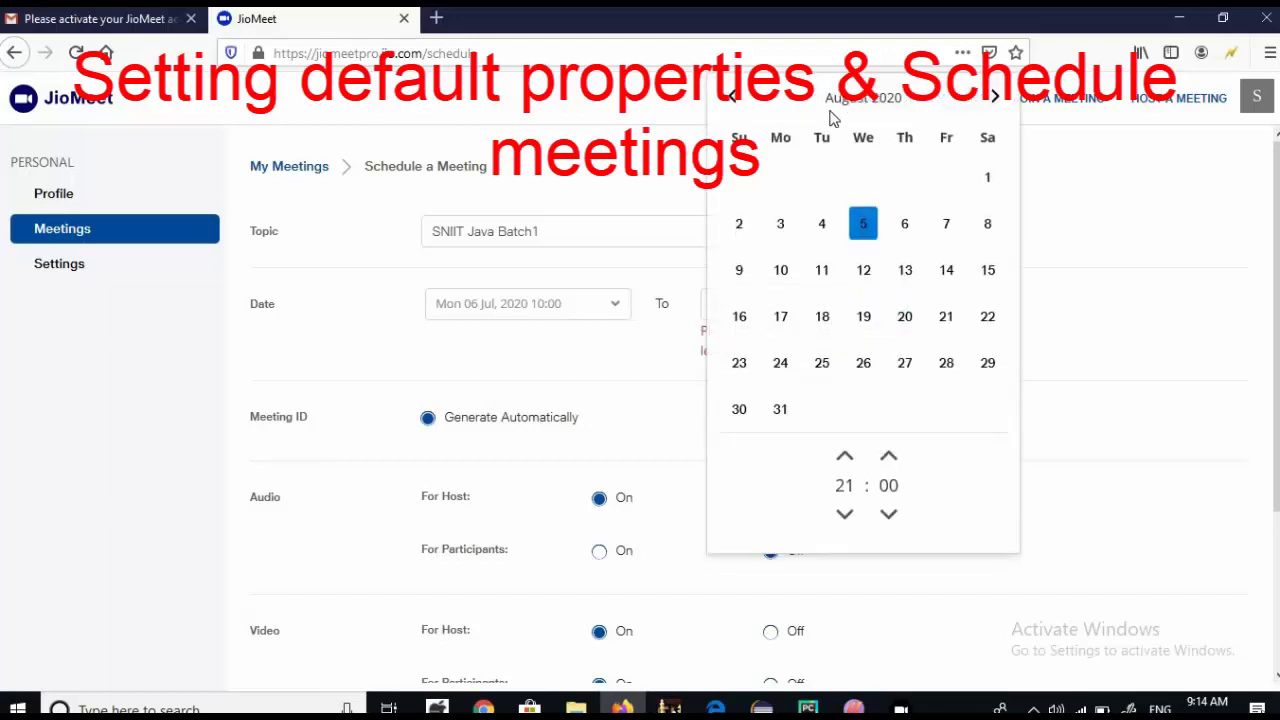
pyautogui.click(733, 97)
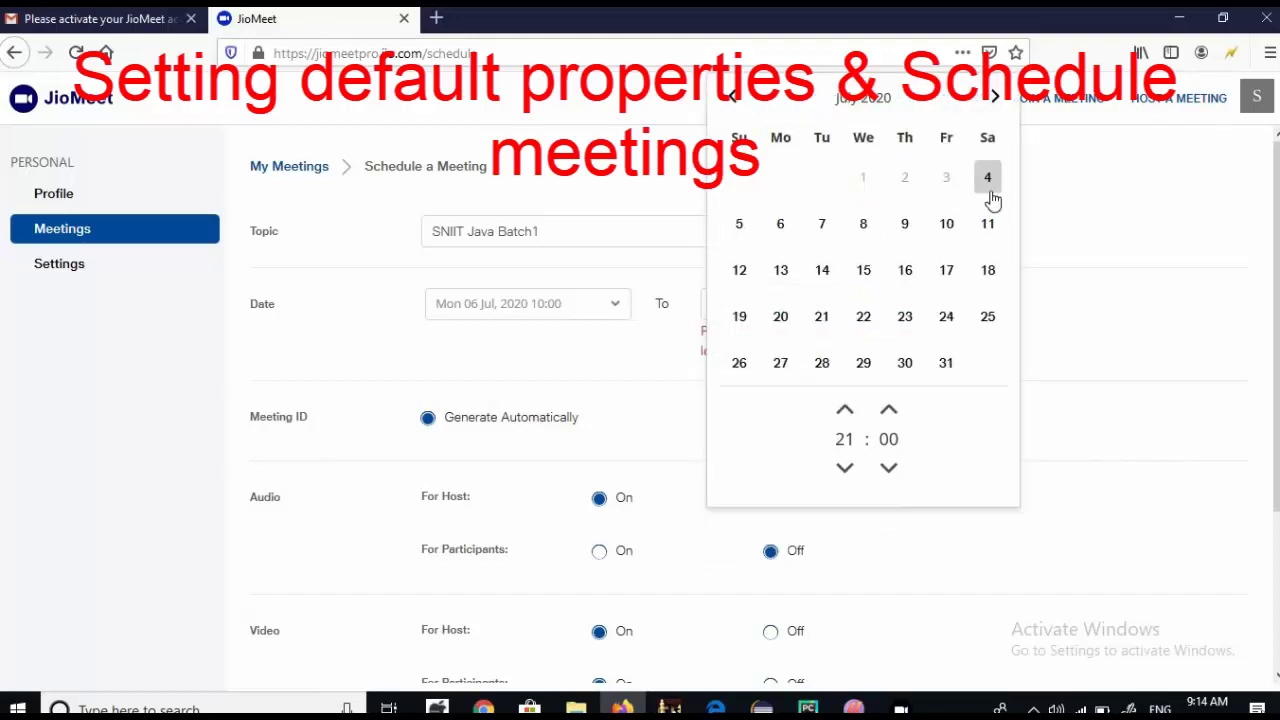
pyautogui.click(785, 229)
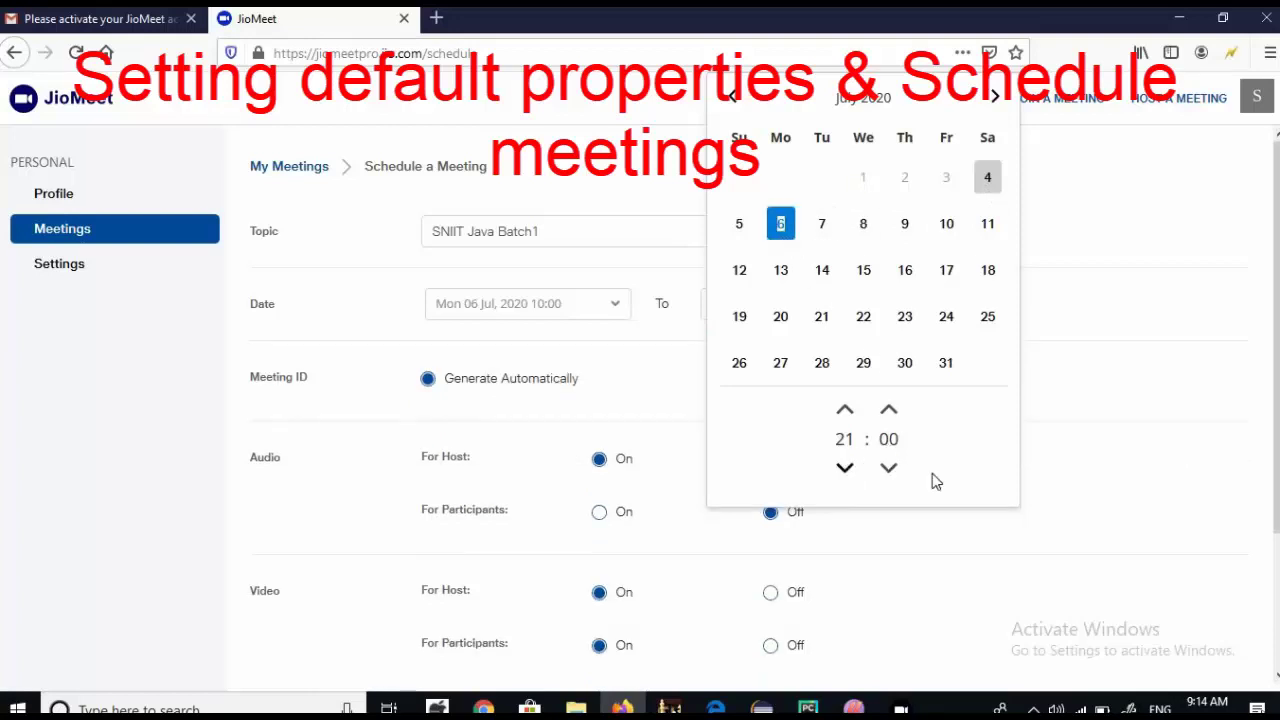
pyautogui.click(1080, 266)
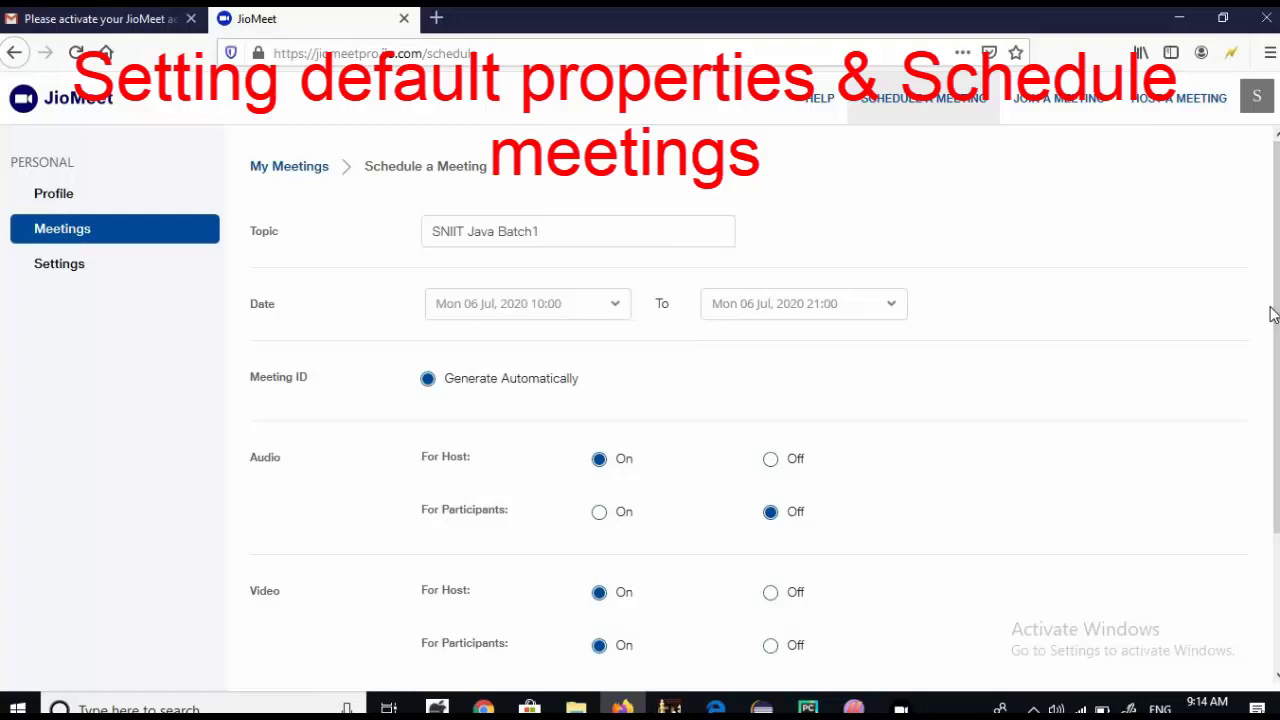
# Step: Tick Enable waiting room for the meeting, then view the default meeting Settings
pyautogui.moveTo(1277, 345); pyautogui.dragTo(1277, 490)
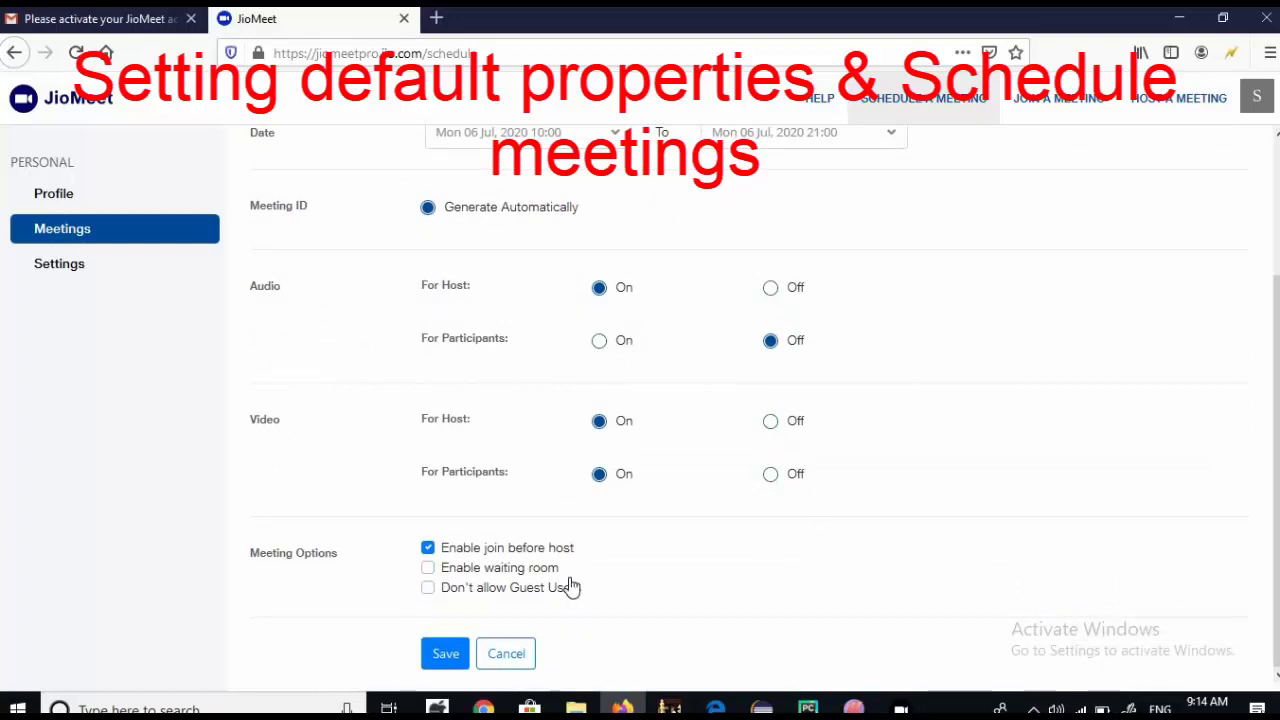
pyautogui.click(431, 572)
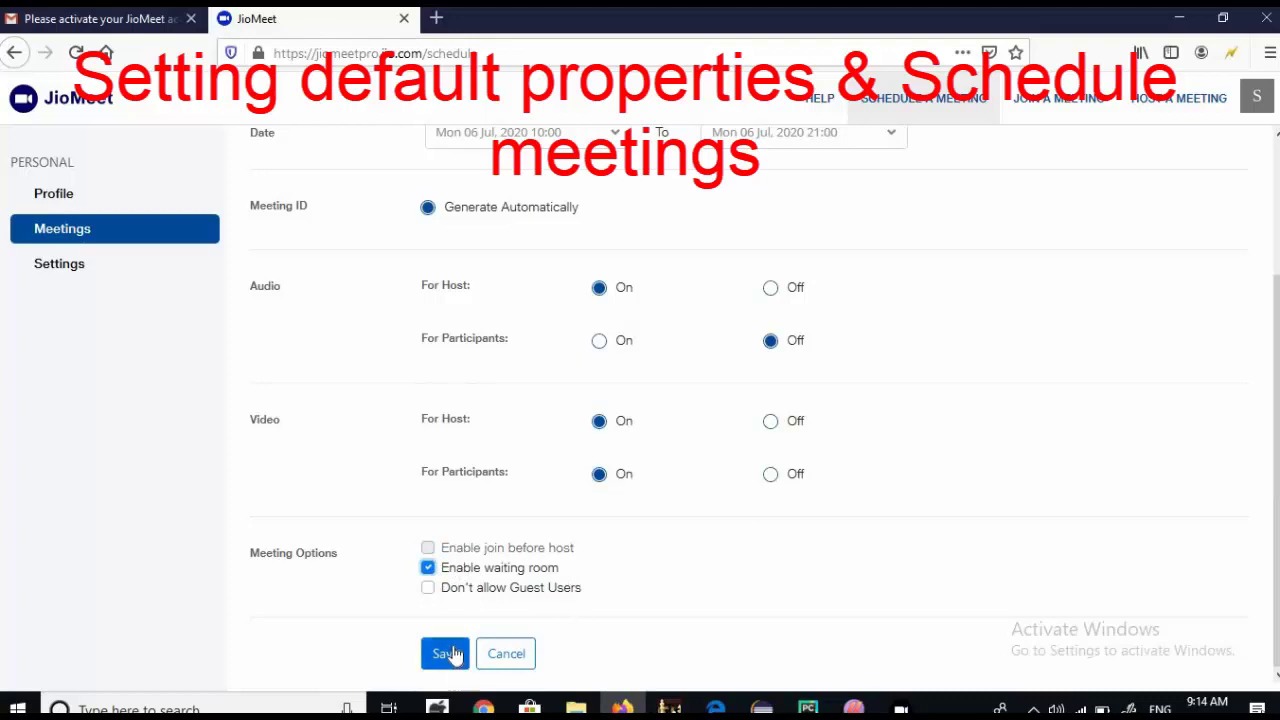
pyautogui.click(70, 275)
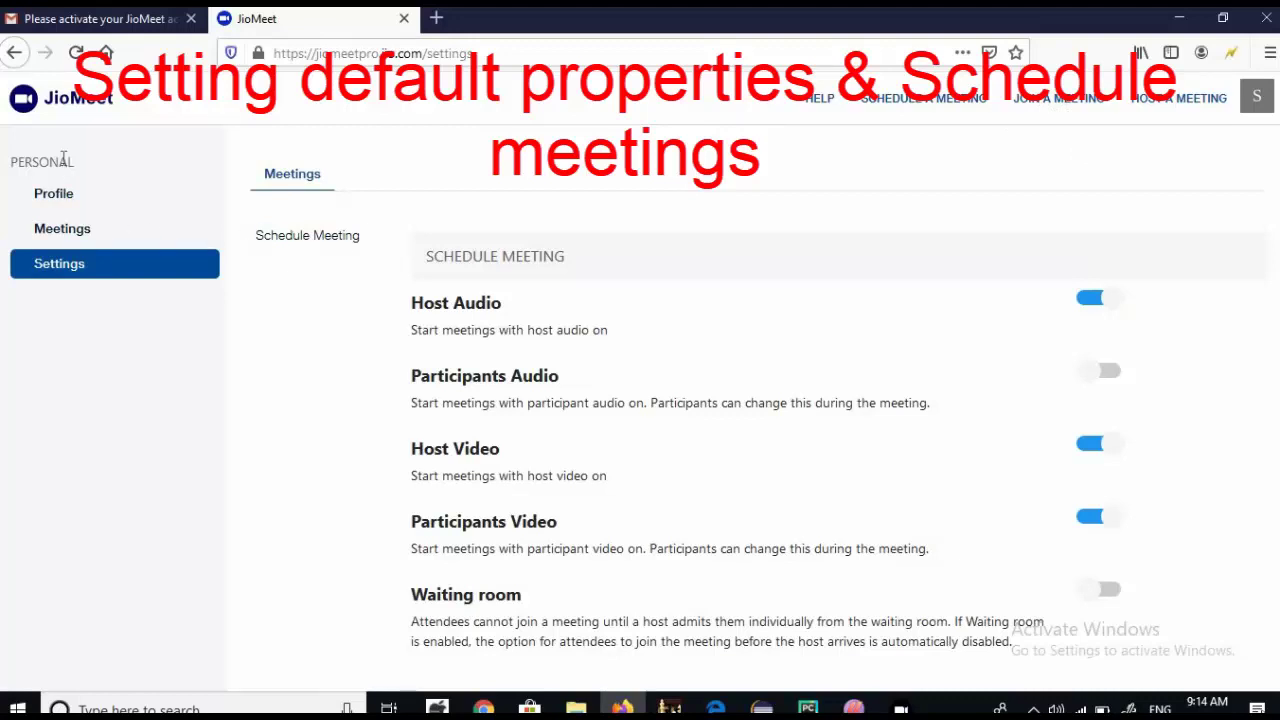
# Step: Move from Schedule a Meeting through Join a Meeting to Host a Meeting in the browser
pyautogui.click(905, 108)
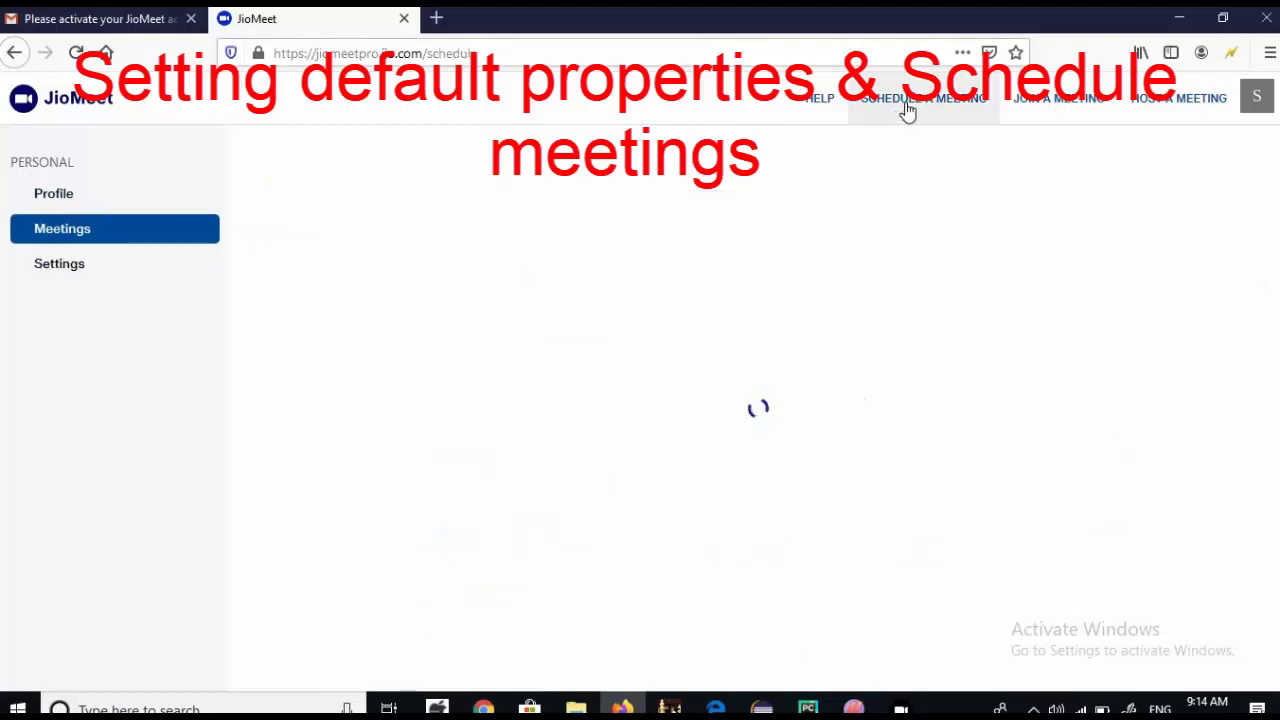
pyautogui.click(1077, 108)
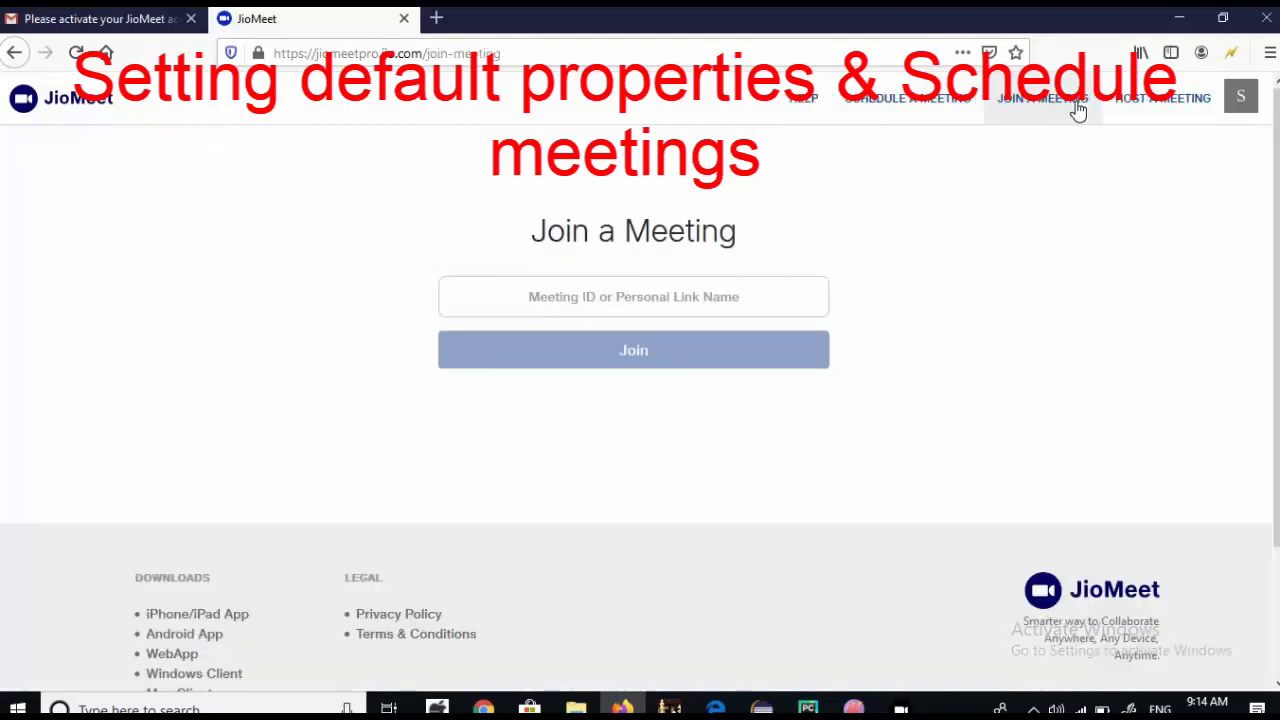
pyautogui.click(1163, 100)
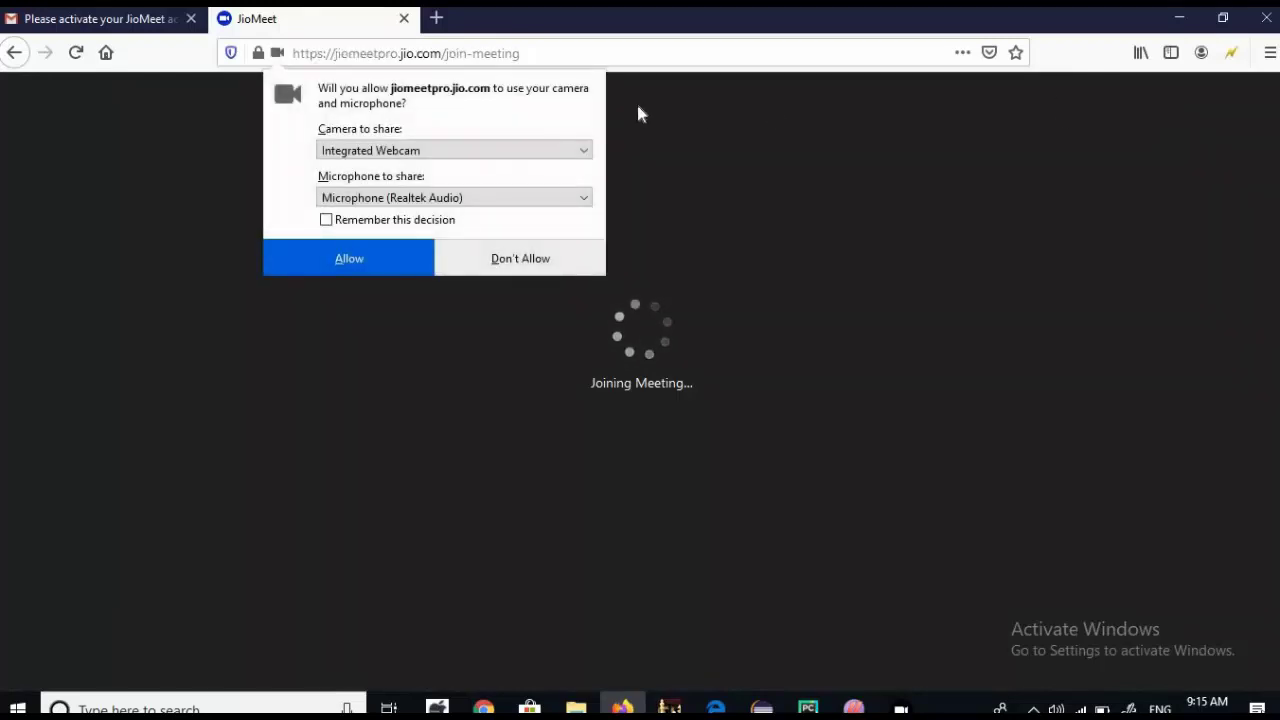
# Step: Keep Integrated Webcam as the camera and allow camera and microphone access
pyautogui.click(575, 157)
pyautogui.click(574, 170)
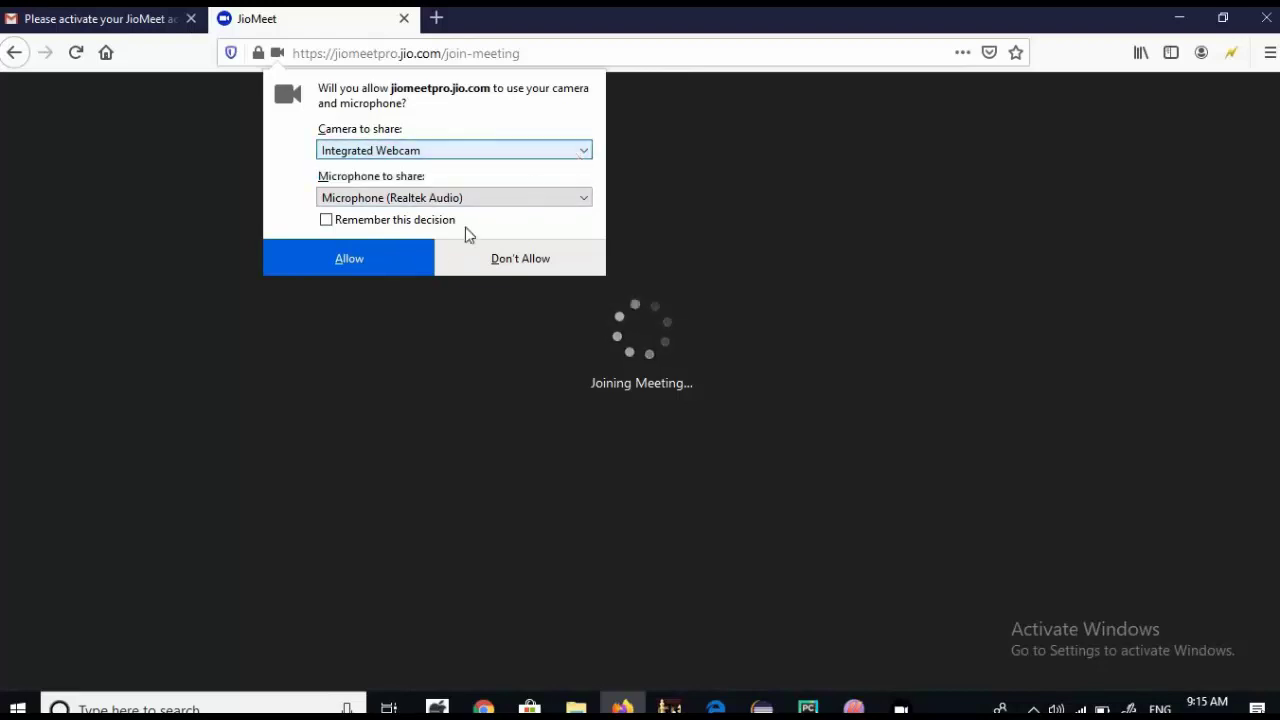
pyautogui.click(372, 265)
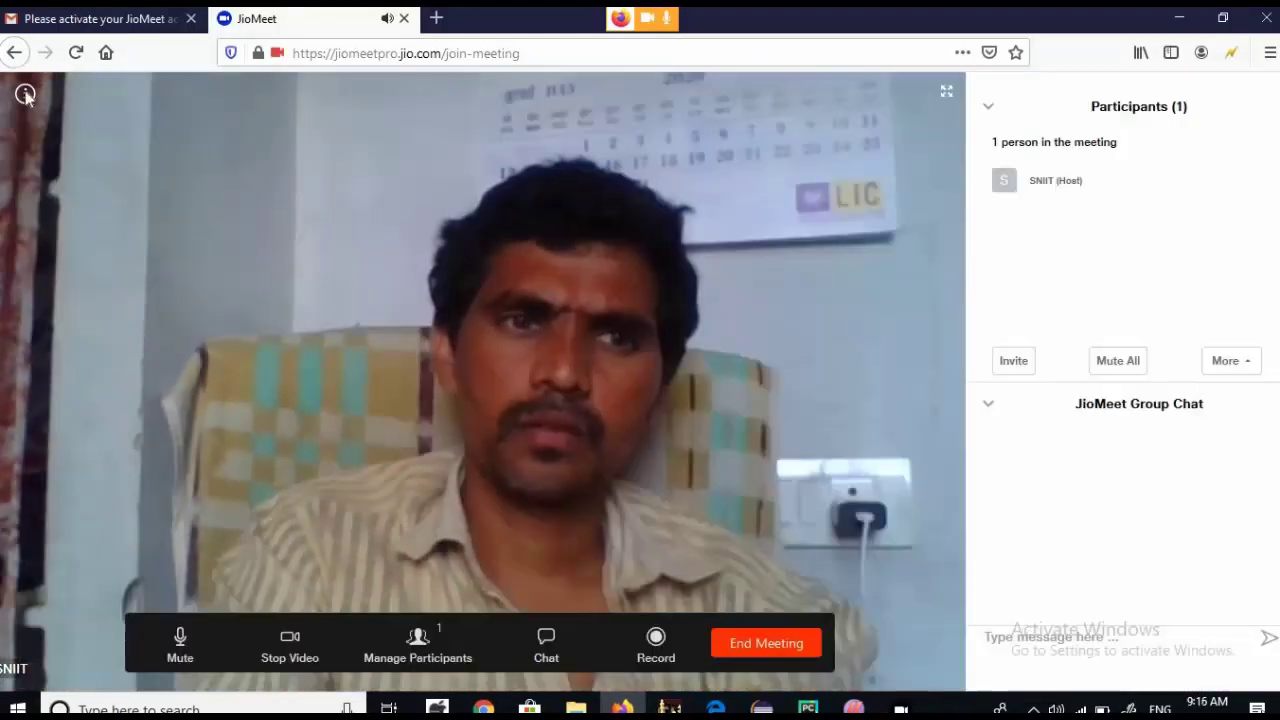
# Step: View the meeting ID and host details, stop the host's video, and close the participants list
pyautogui.click(25, 94)
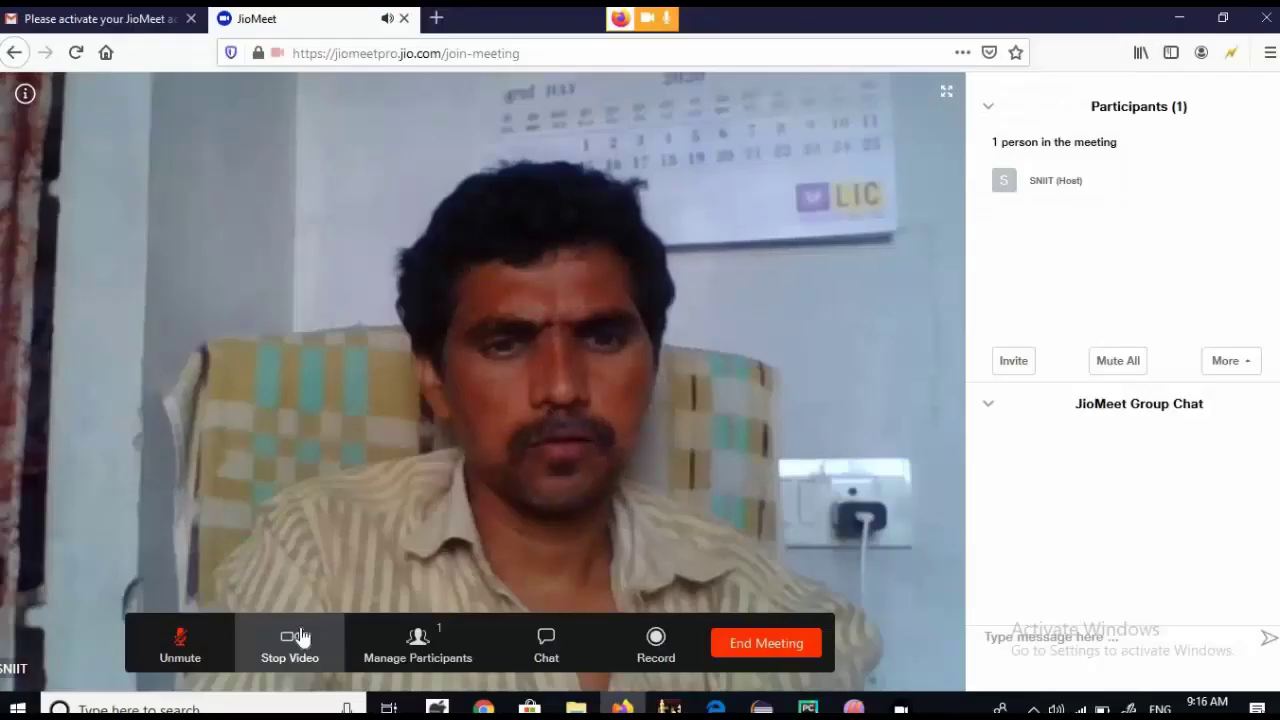
pyautogui.click(289, 645)
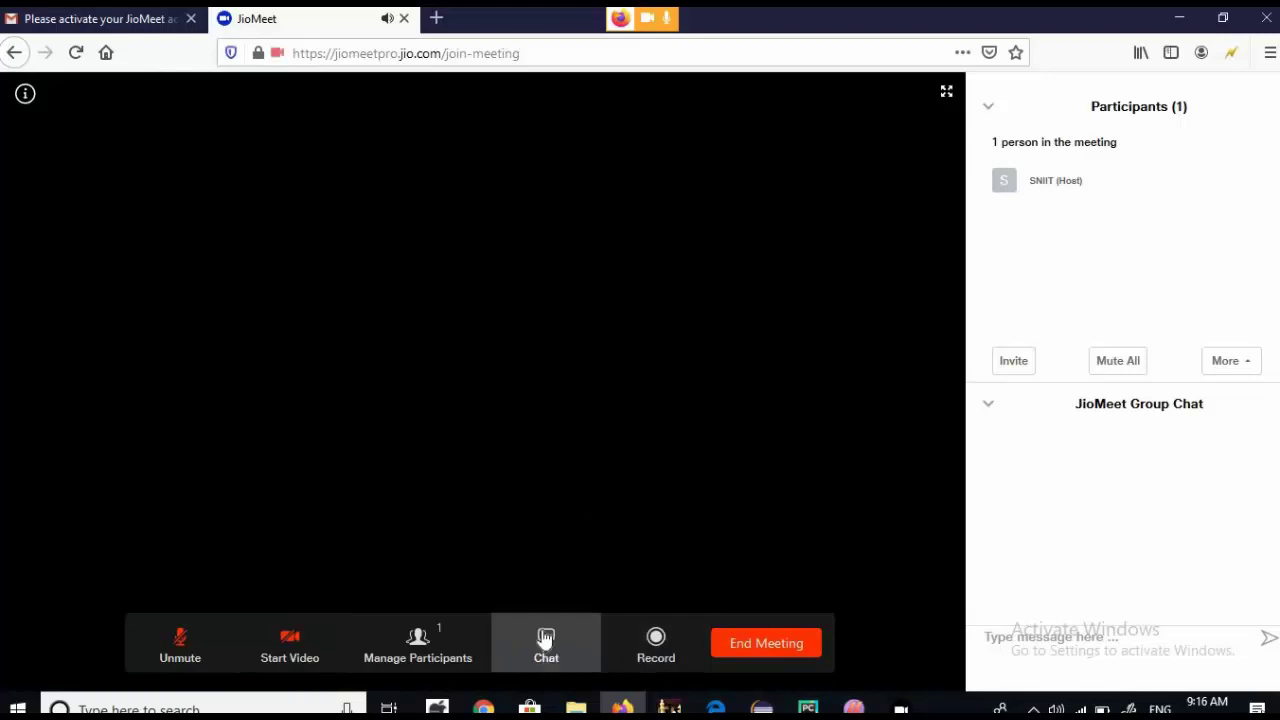
pyautogui.click(987, 114)
pyautogui.click(1012, 140)
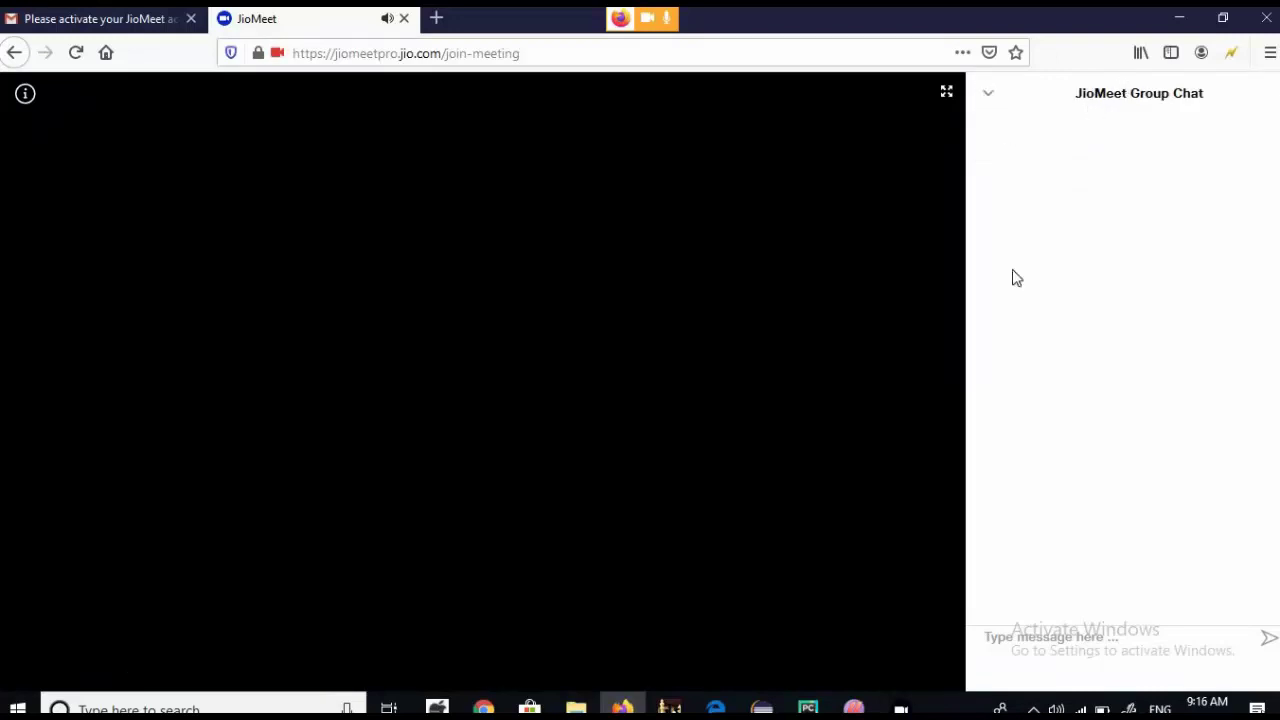
pyautogui.moveTo(824, 498)
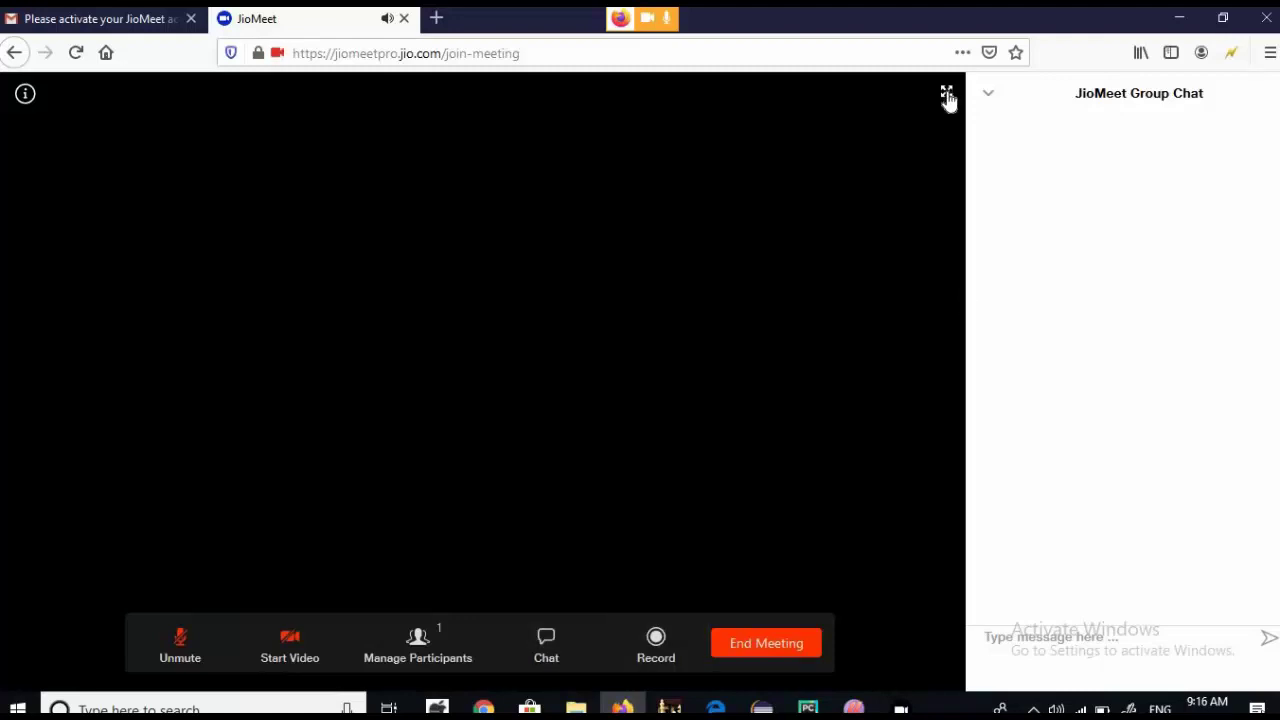
# Step: Show the meeting full screen without group chat, then review the site's camera and microphone permissions
pyautogui.click(948, 92)
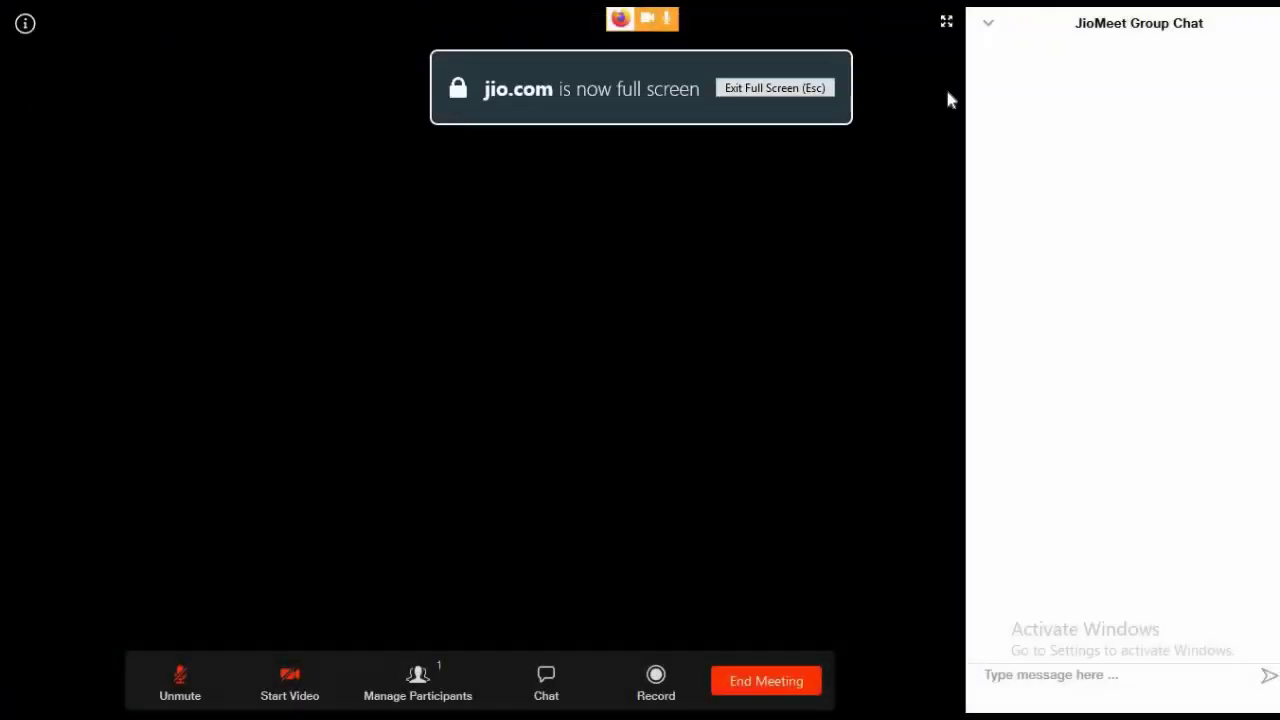
pyautogui.click(993, 33)
pyautogui.click(1009, 69)
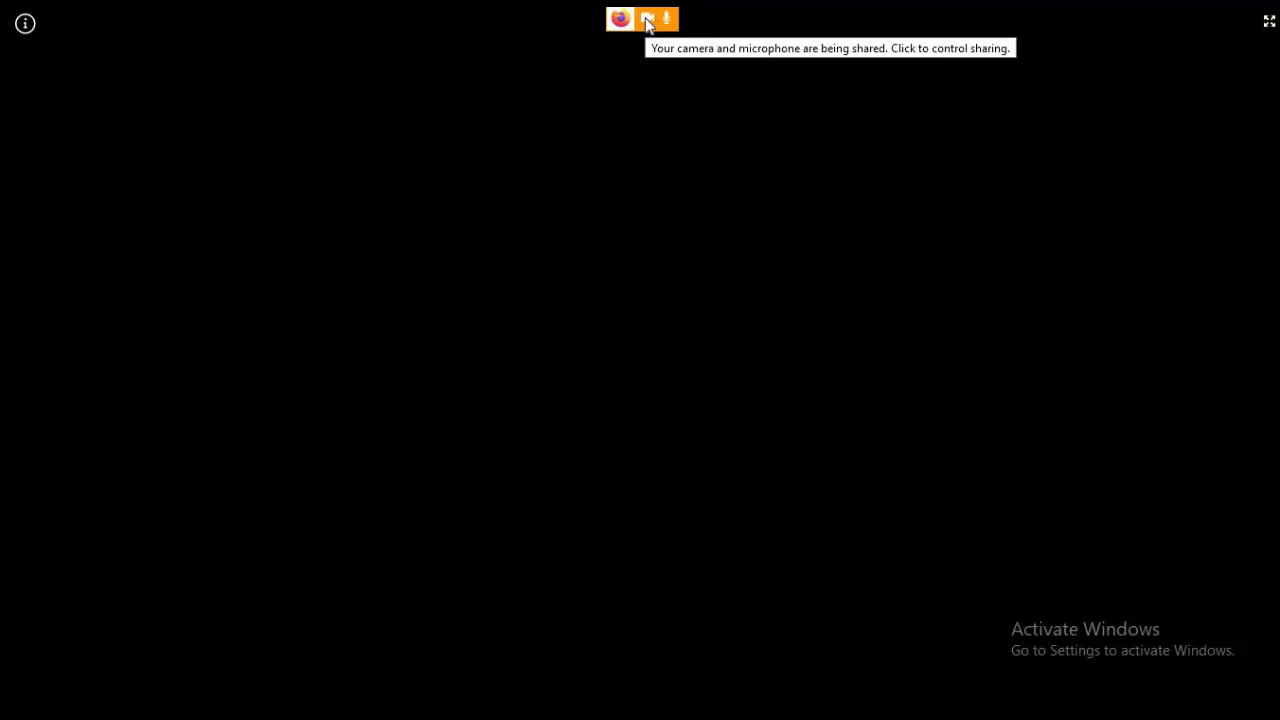
pyautogui.click(647, 22)
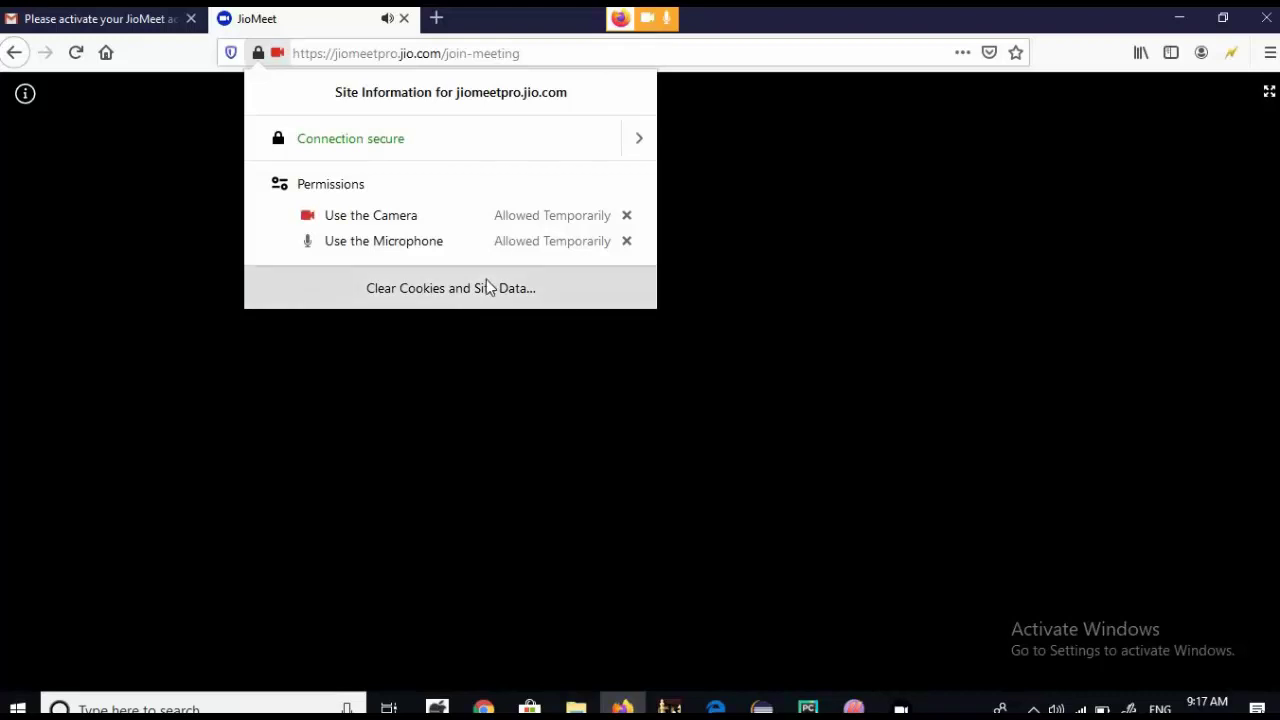
pyautogui.click(647, 22)
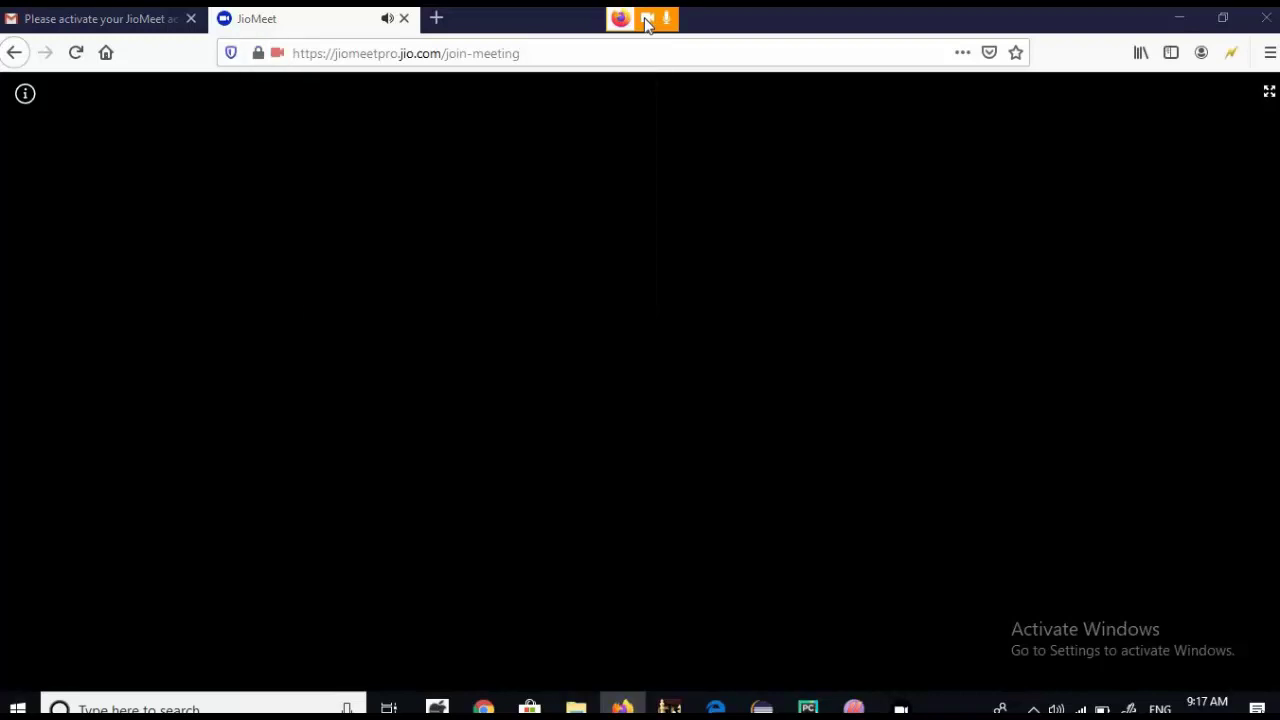